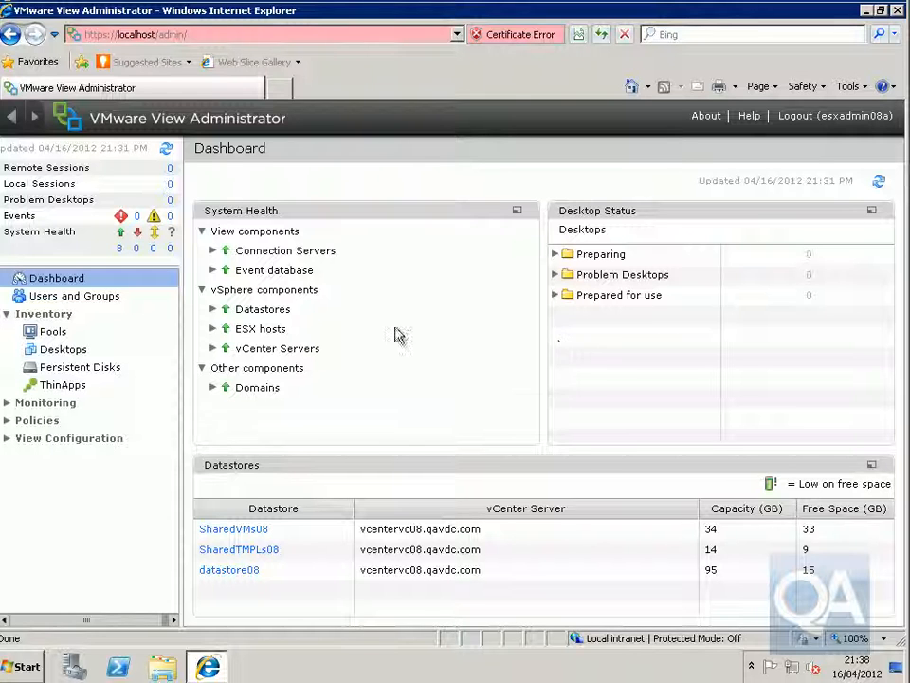
Step: Create a new folder named Marketing Desktops in the Pools inventory
{"action": "left_click", "coordinate": [57, 331]}
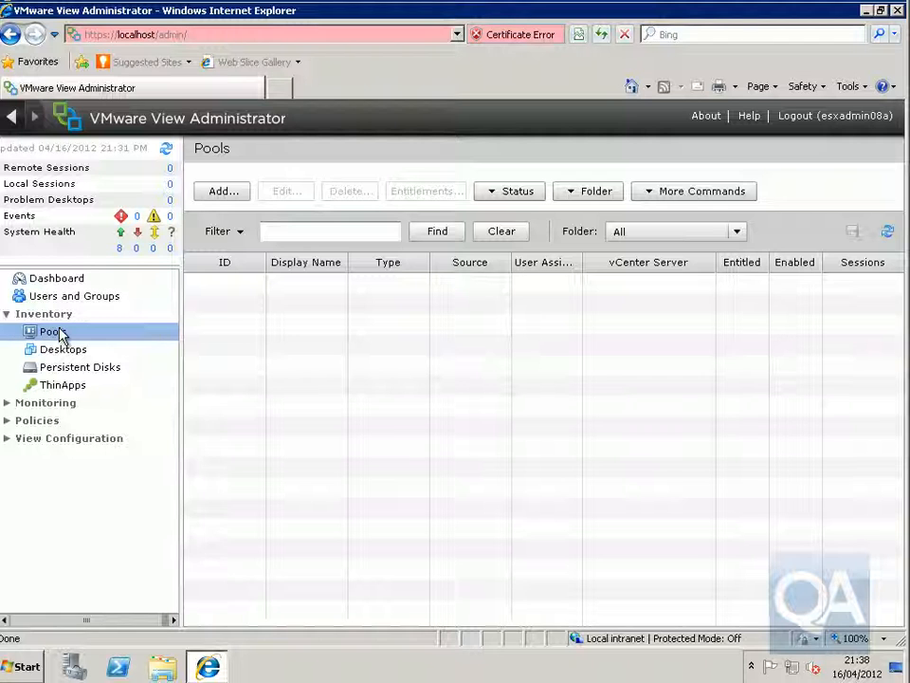
{"action": "left_click", "coordinate": [569, 193]}
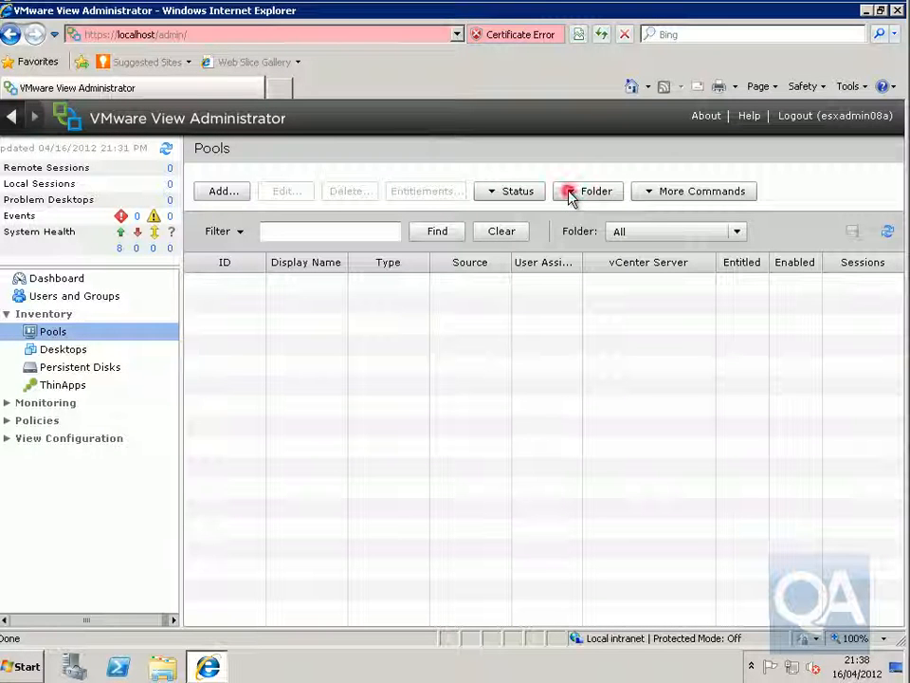
{"action": "left_click", "coordinate": [587, 215]}
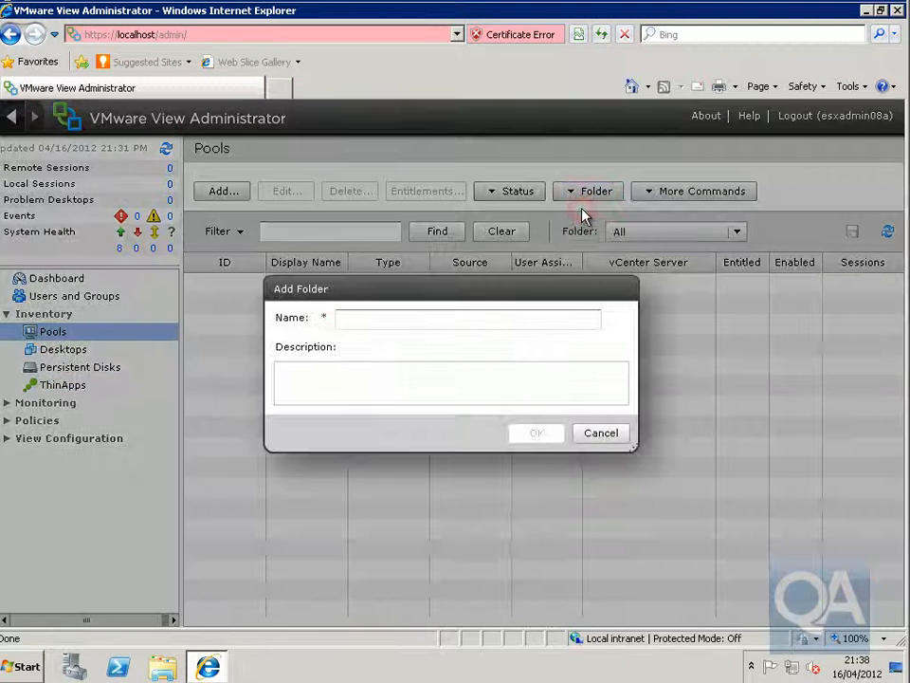
{"action": "left_click", "coordinate": [470, 318]}
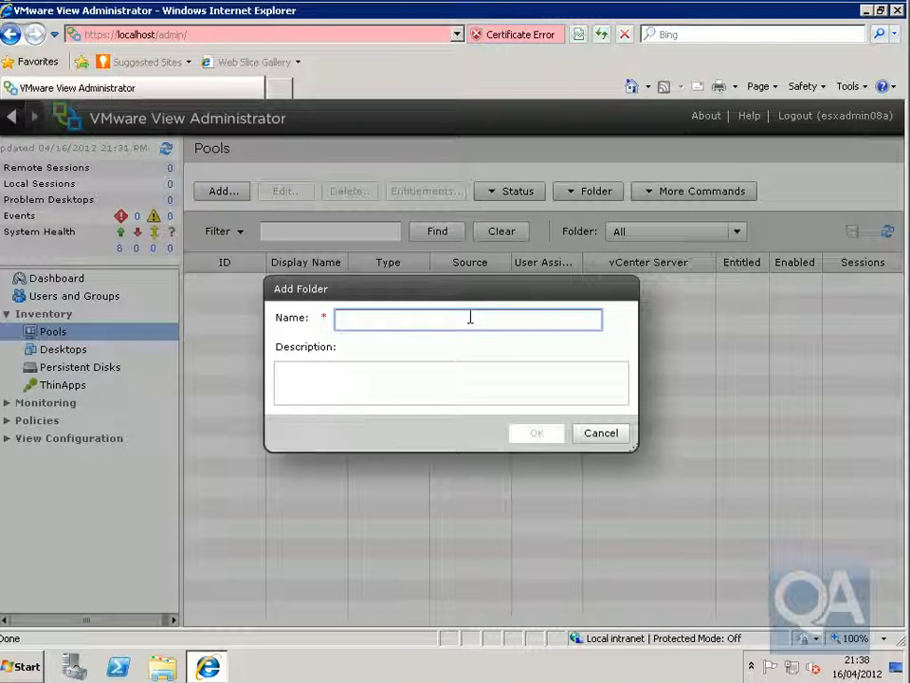
{"action": "type", "text": "Marketin"}
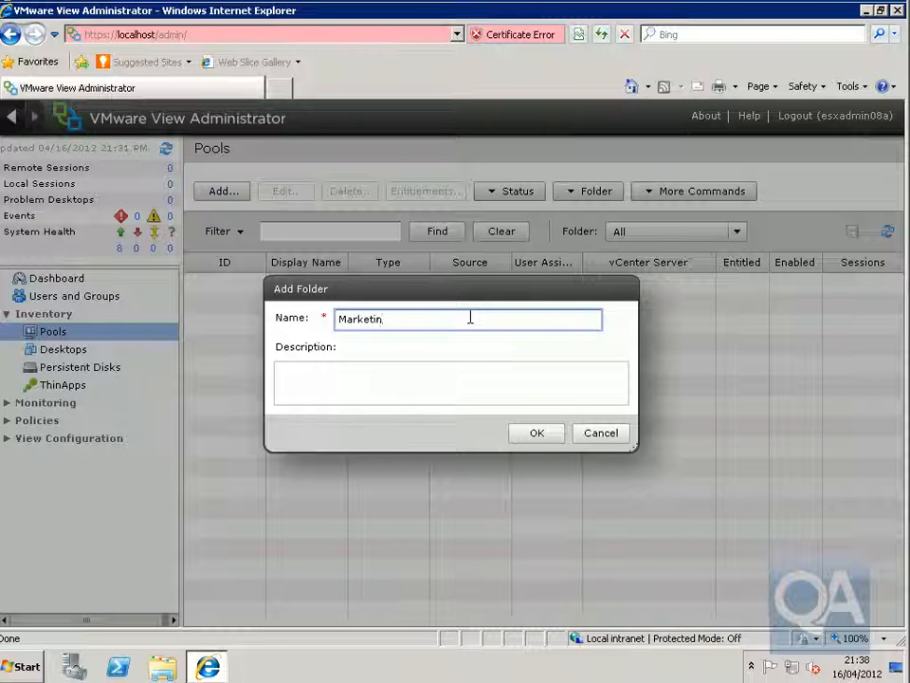
{"action": "type", "text": "g Desktops"}
{"action": "left_click", "coordinate": [524, 432]}
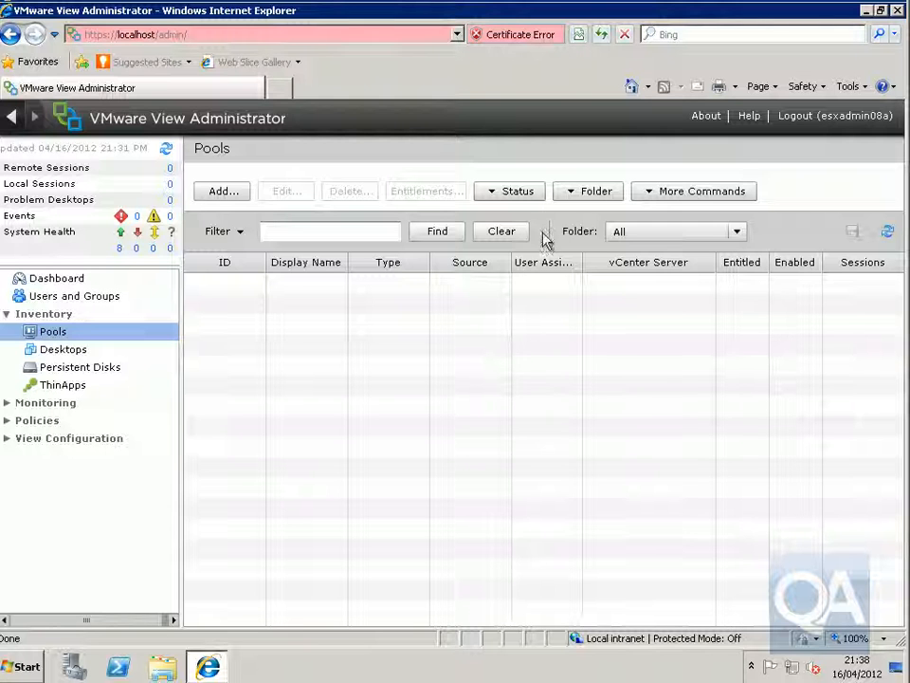
Step: Create another pool folder named Sales Department
{"action": "left_click", "coordinate": [571, 194]}
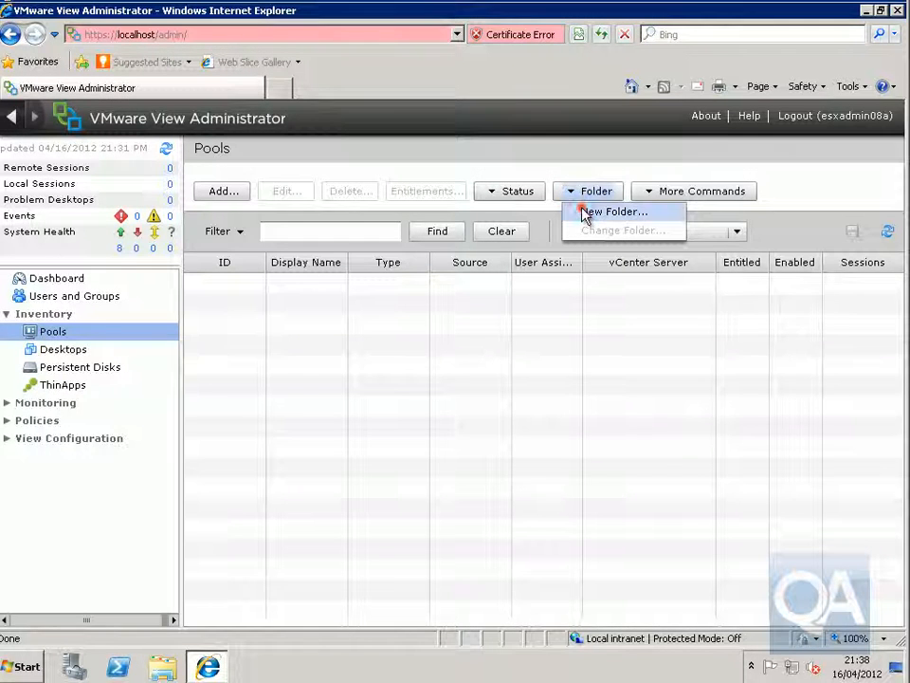
{"action": "left_click", "coordinate": [586, 211]}
{"action": "left_click", "coordinate": [470, 320]}
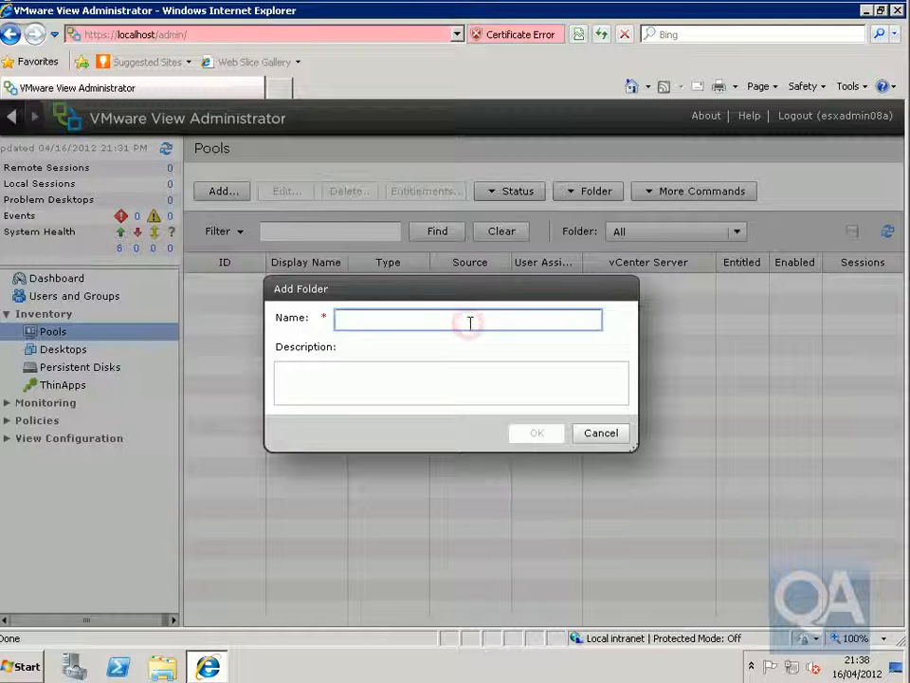
{"action": "type", "text": "Sales Department"}
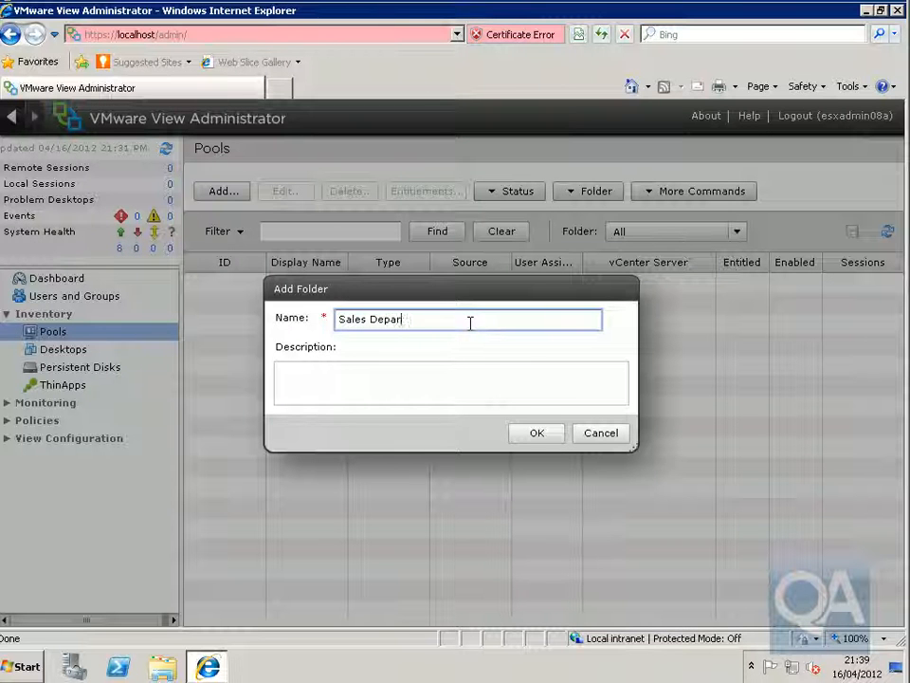
{"action": "left_click", "coordinate": [545, 434]}
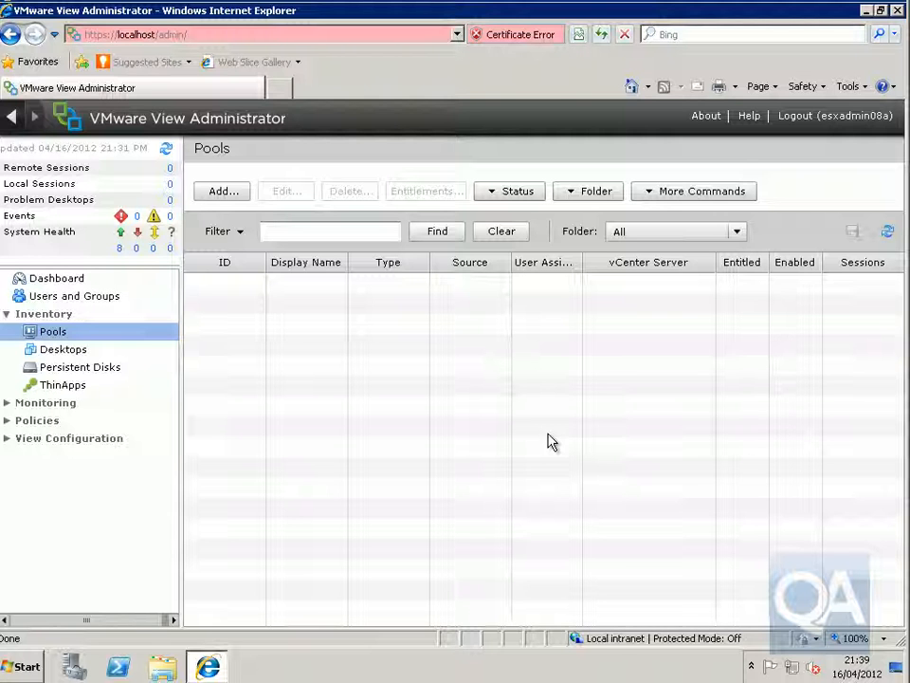
Step: Start adding a desktop pool and choose Manual Pool as its type
{"action": "left_click", "coordinate": [224, 193]}
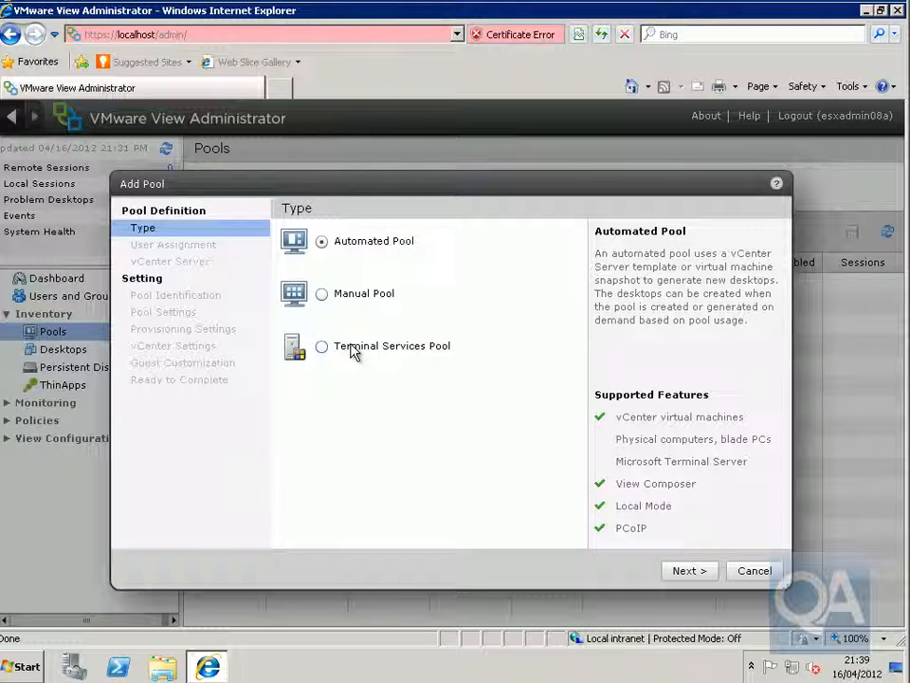
{"action": "left_click", "coordinate": [325, 295]}
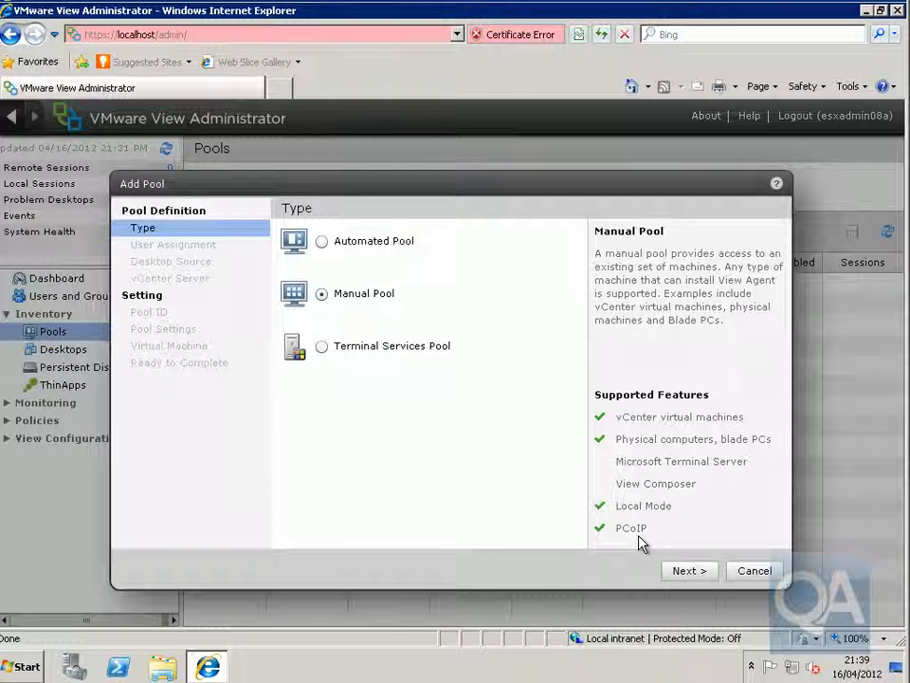
{"action": "left_click", "coordinate": [692, 573]}
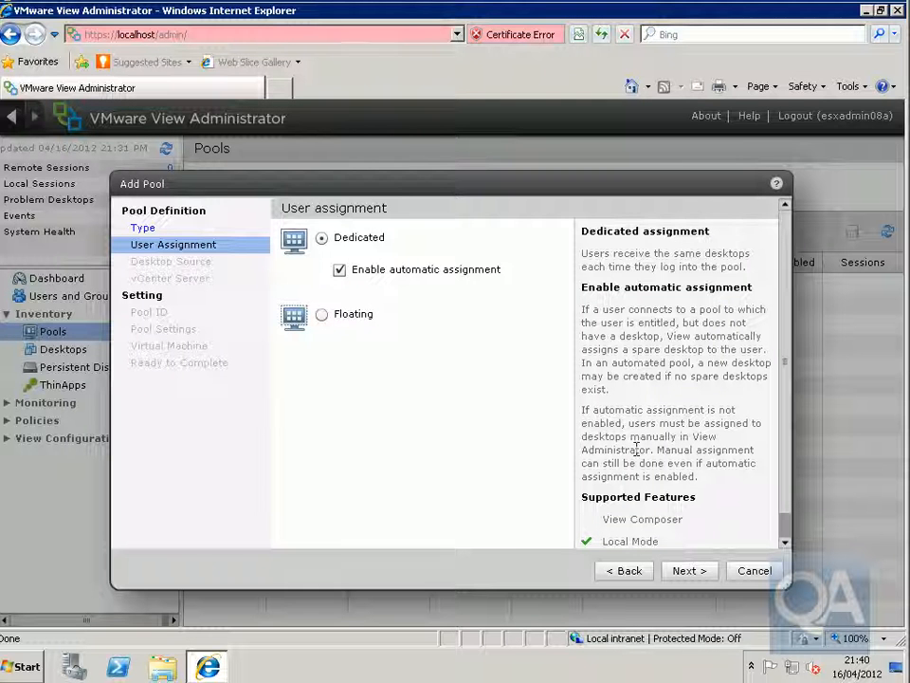
Step: Review the supported features of dedicated assignment and accept Dedicated user assignment with automatic assignment enabled
{"action": "left_click", "coordinate": [787, 543]}
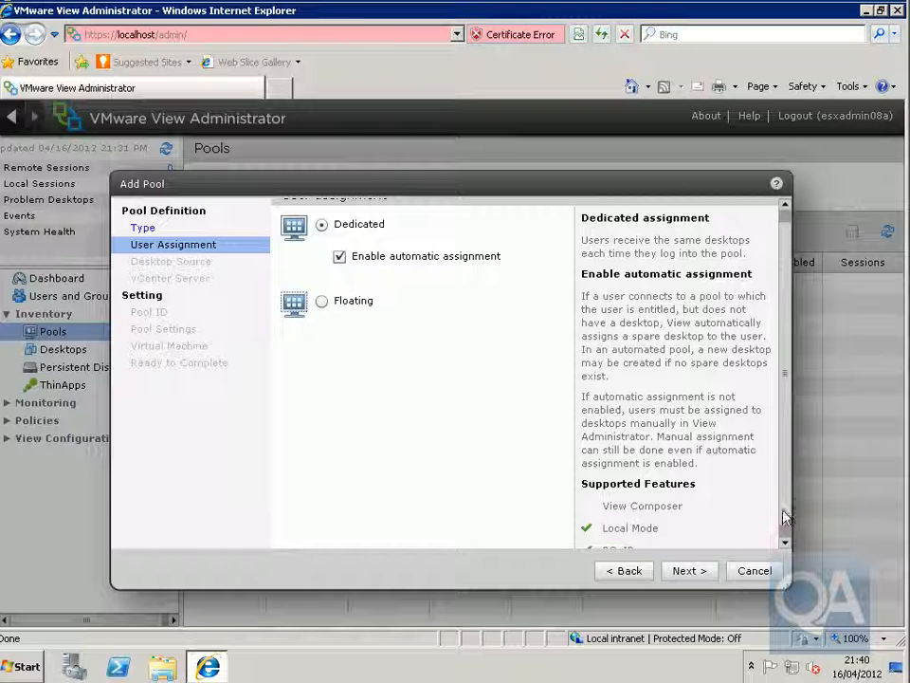
{"action": "left_click", "coordinate": [787, 510]}
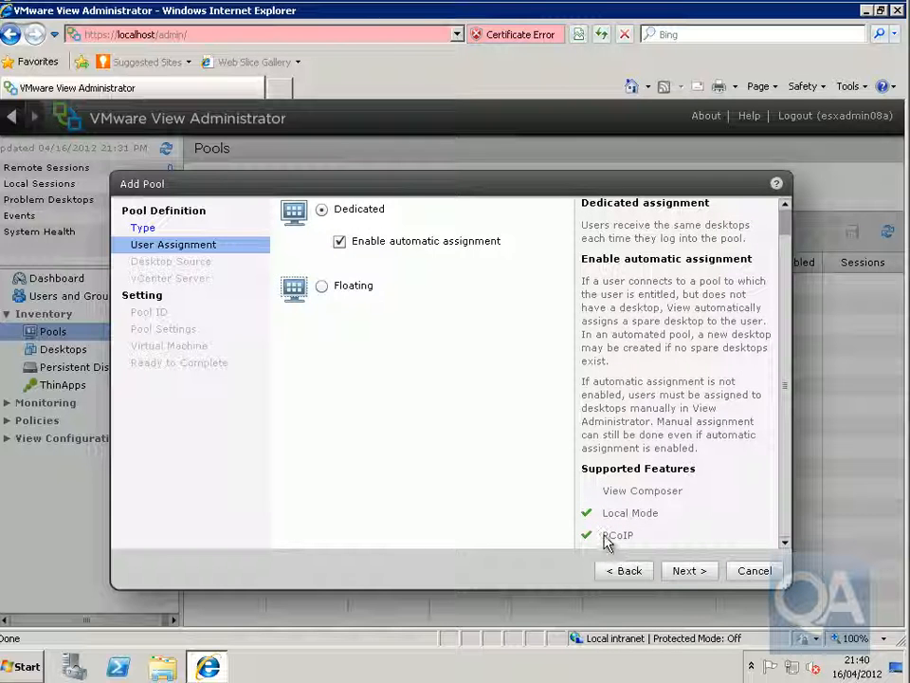
{"action": "left_click", "coordinate": [783, 512]}
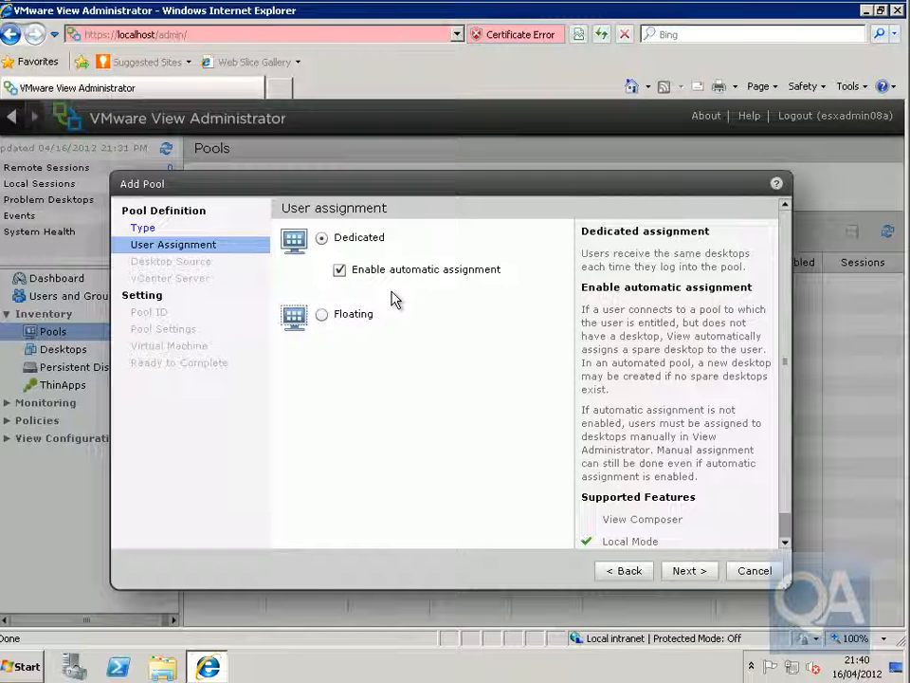
{"action": "left_click", "coordinate": [685, 573]}
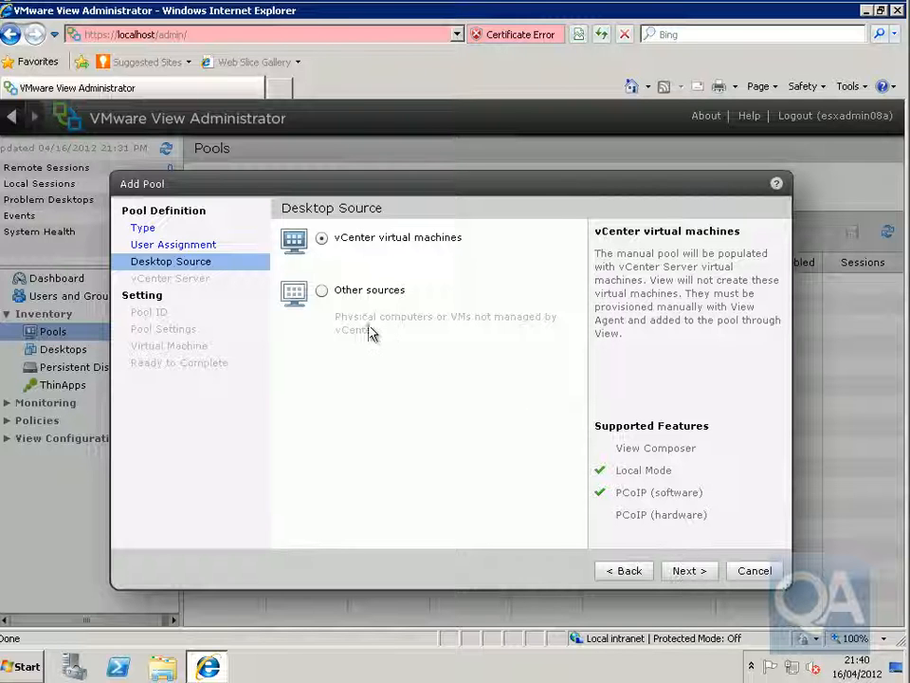
Step: Accept vCenter virtual machines as the desktop source and vcentervc08.qavdc.com as the pool's vCenter Server
{"action": "left_click", "coordinate": [694, 576]}
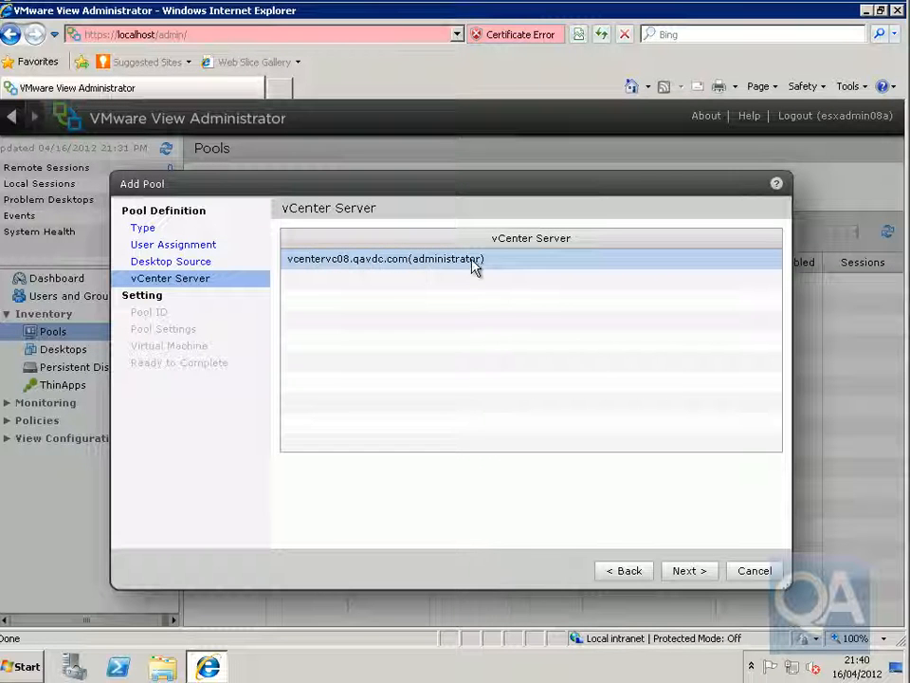
{"action": "left_click", "coordinate": [681, 574]}
Step: Set both the pool ID and the display name to Payroll-XP
{"action": "left_click", "coordinate": [387, 238]}
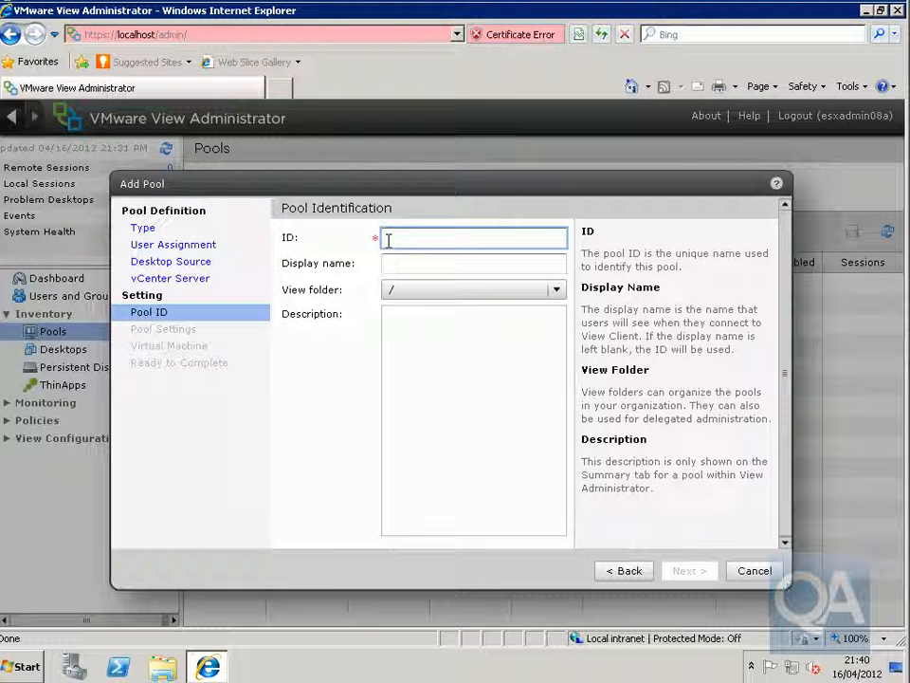
{"action": "type", "text": "fa"}
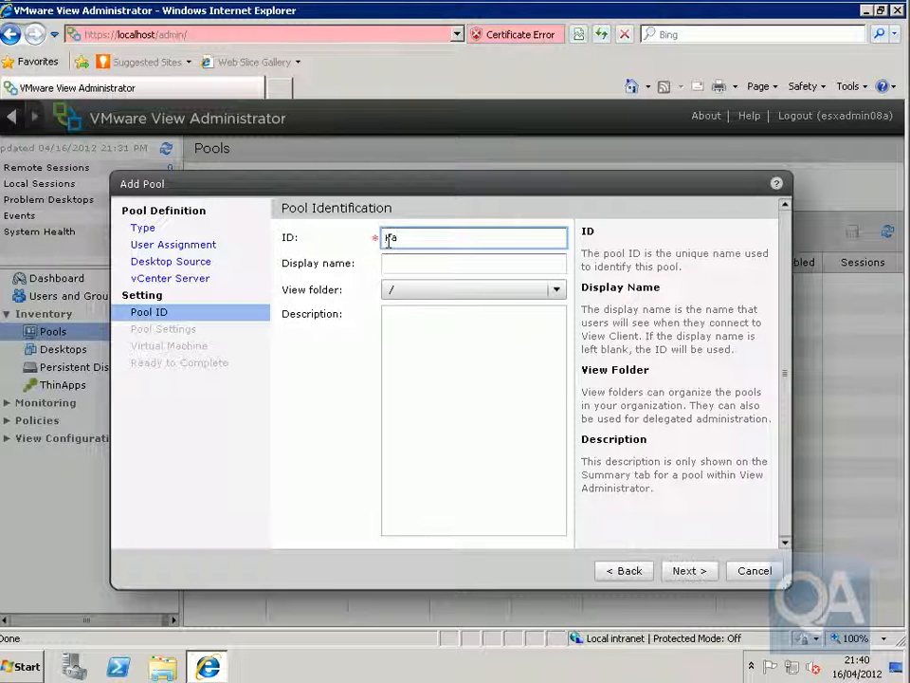
{"action": "type", "text": "yroll-XP"}
{"action": "left_click_drag", "start_coordinate": [447, 237], "coordinate": [379, 238]}
{"action": "key", "text": "ctrl+c"}
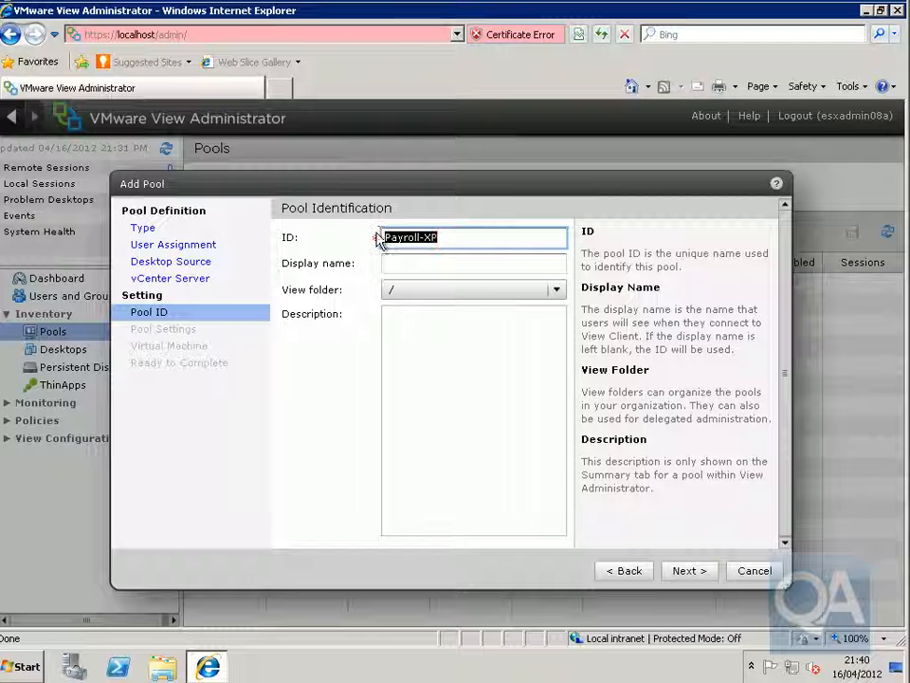
{"action": "left_click", "coordinate": [411, 262]}
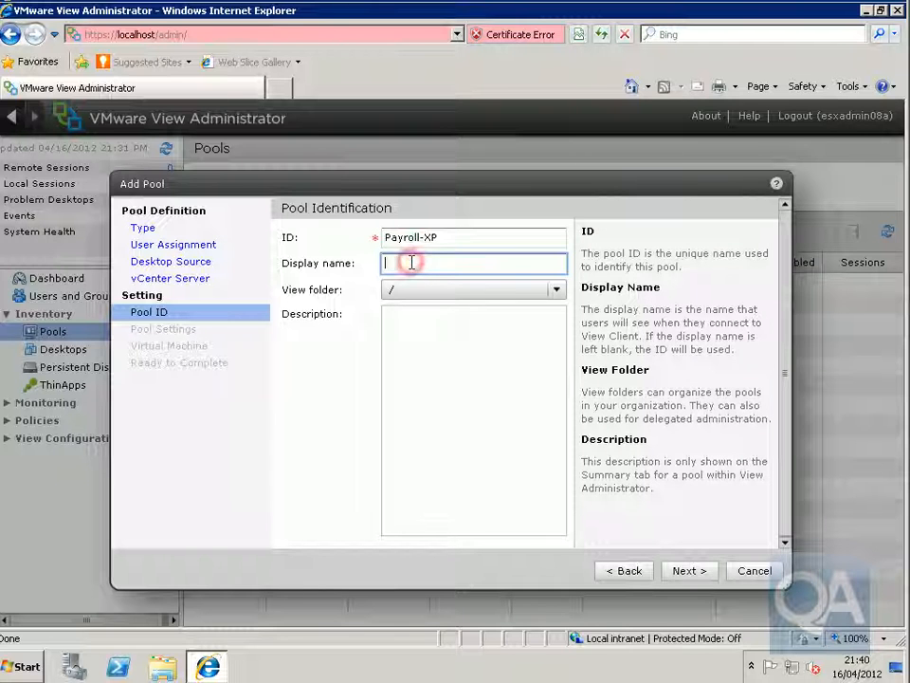
{"action": "key", "text": "ctrl+v"}
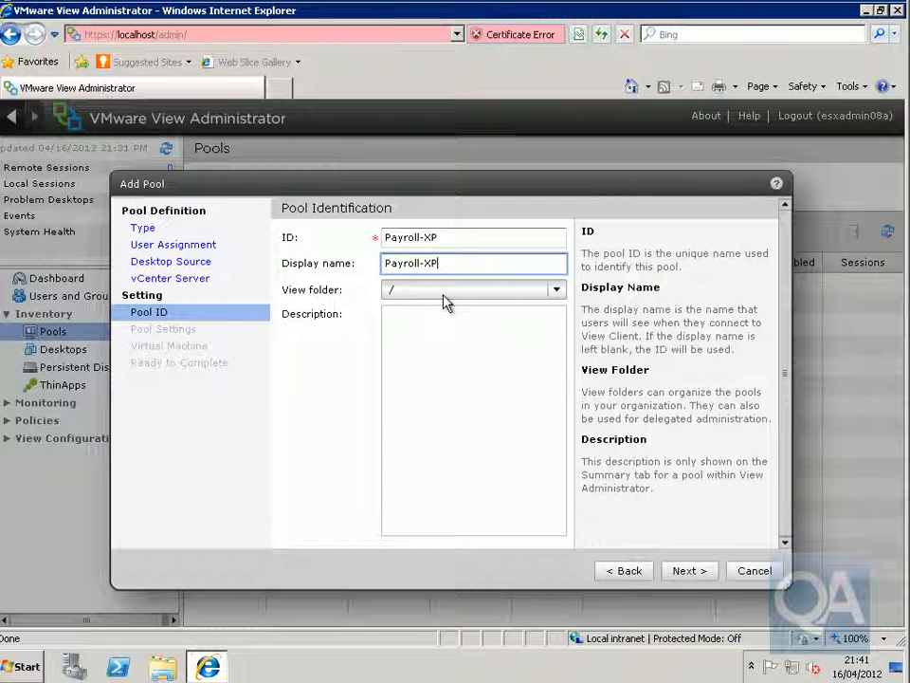
Step: Enter the pool description "Individual dedicated desktop" and continue to the pool settings
{"action": "left_click", "coordinate": [445, 323]}
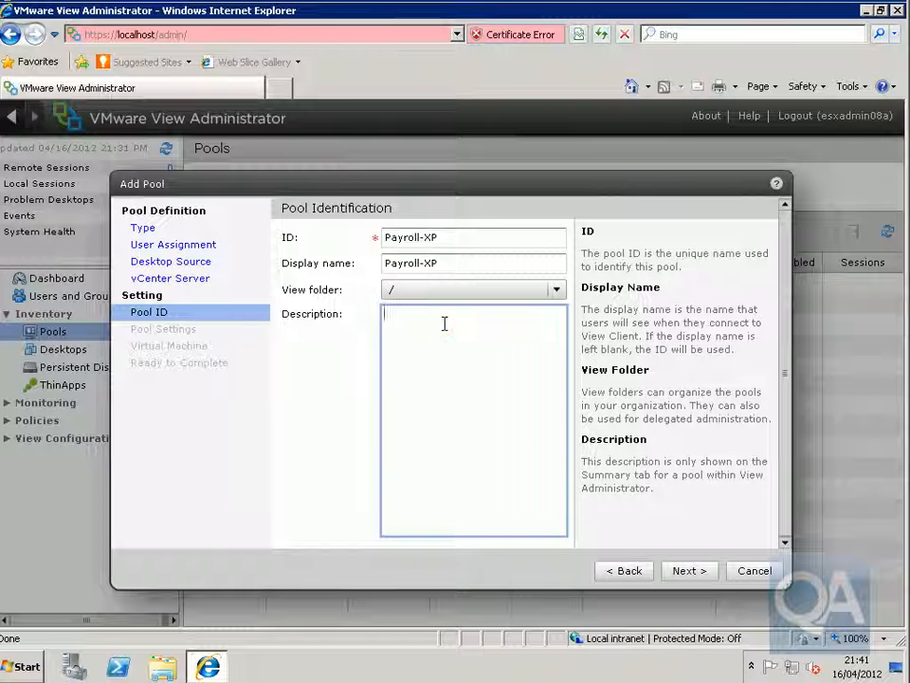
{"action": "type", "text": "Indi"}
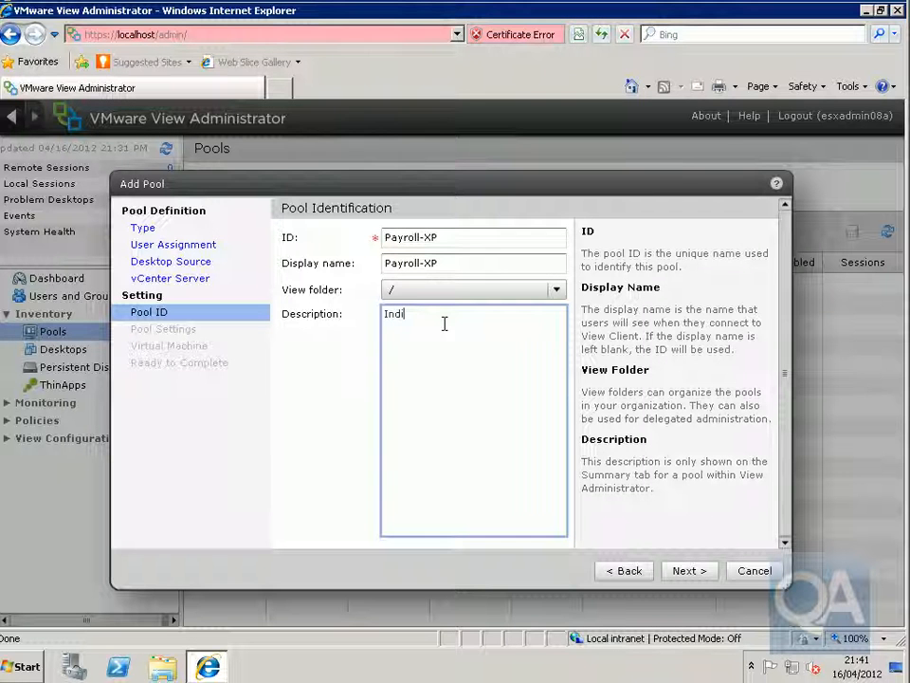
{"action": "type", "text": "vidual dedicated"}
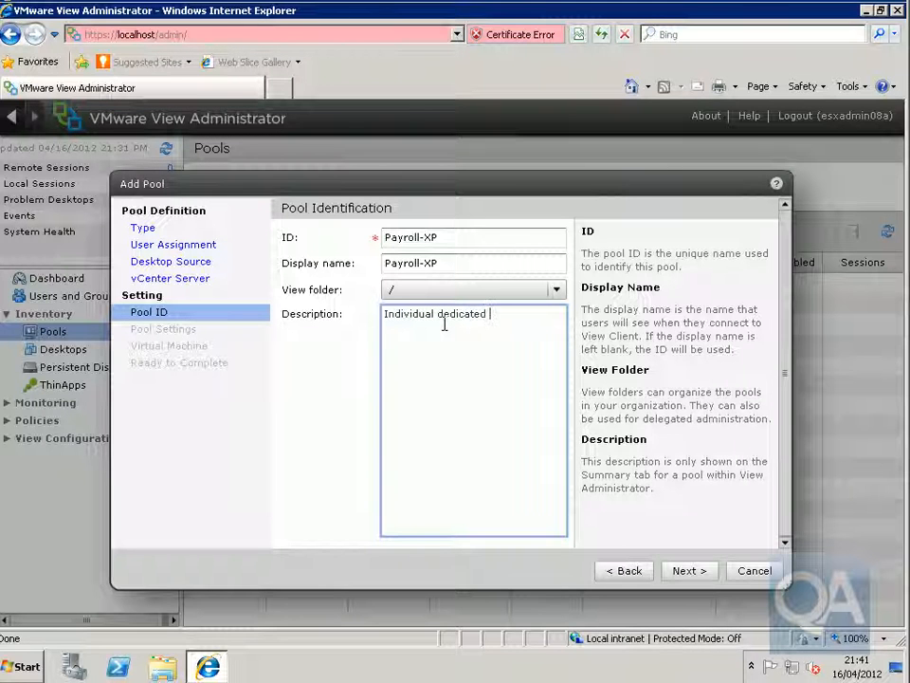
{"action": "type", "text": " desktop"}
{"action": "left_click", "coordinate": [689, 573]}
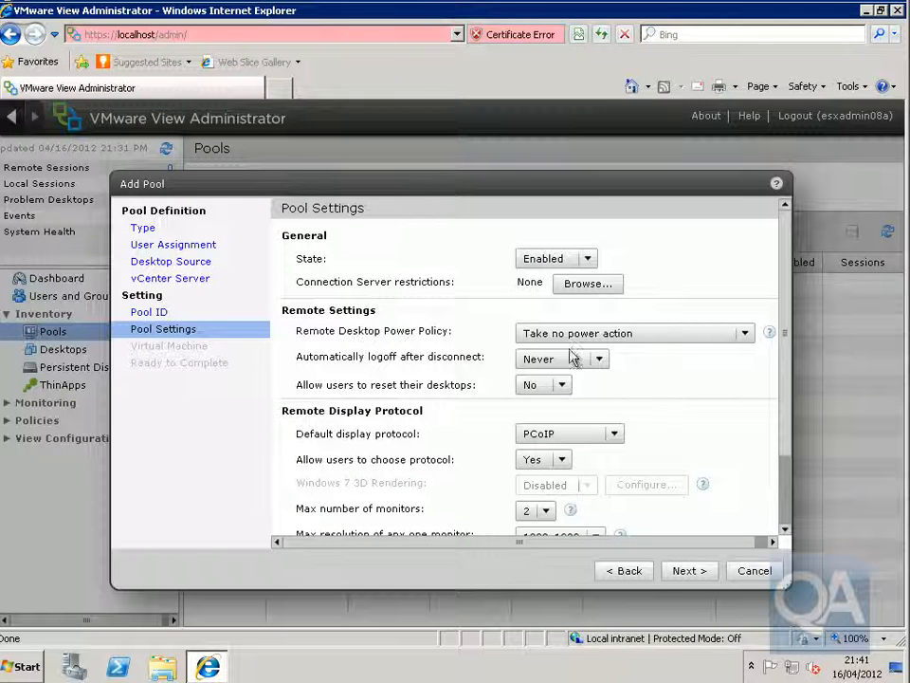
Step: Keep the remote desktop power policy at Take no power action and allow users to reset their desktops
{"action": "left_click", "coordinate": [743, 334]}
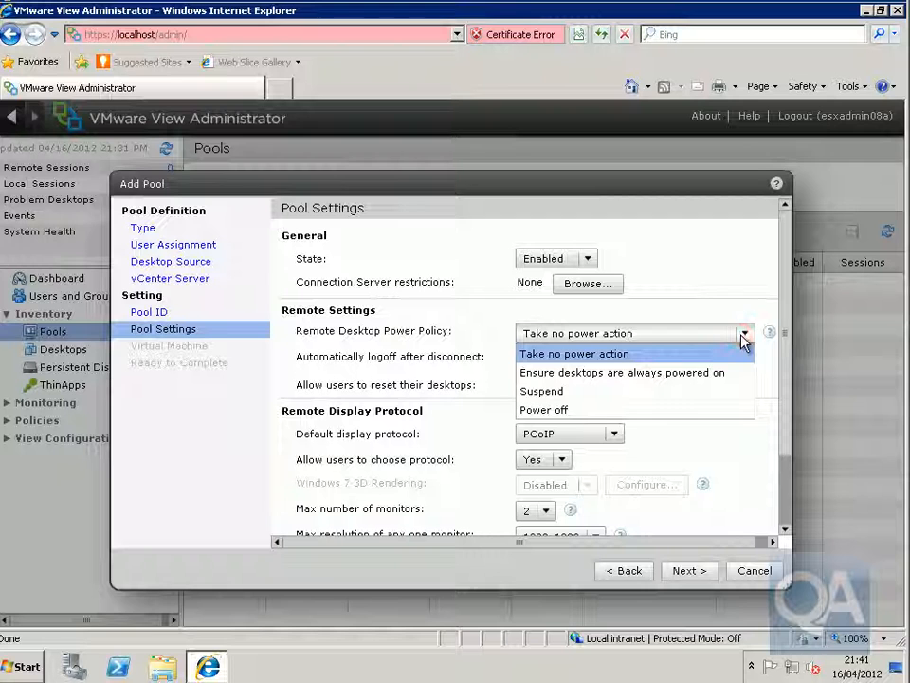
{"action": "left_click", "coordinate": [592, 364]}
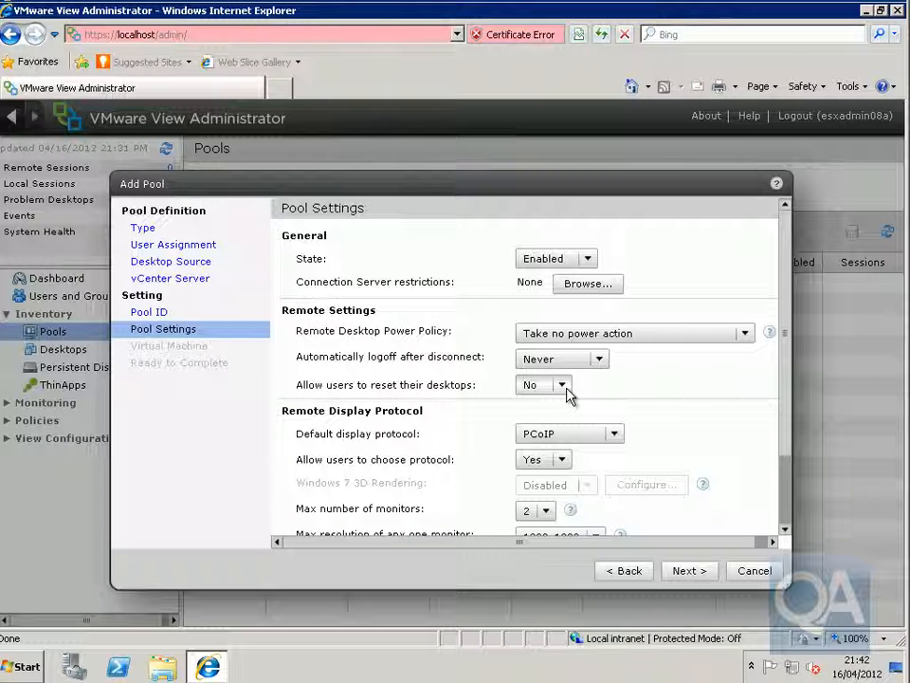
{"action": "left_click", "coordinate": [565, 388]}
{"action": "left_click", "coordinate": [552, 406]}
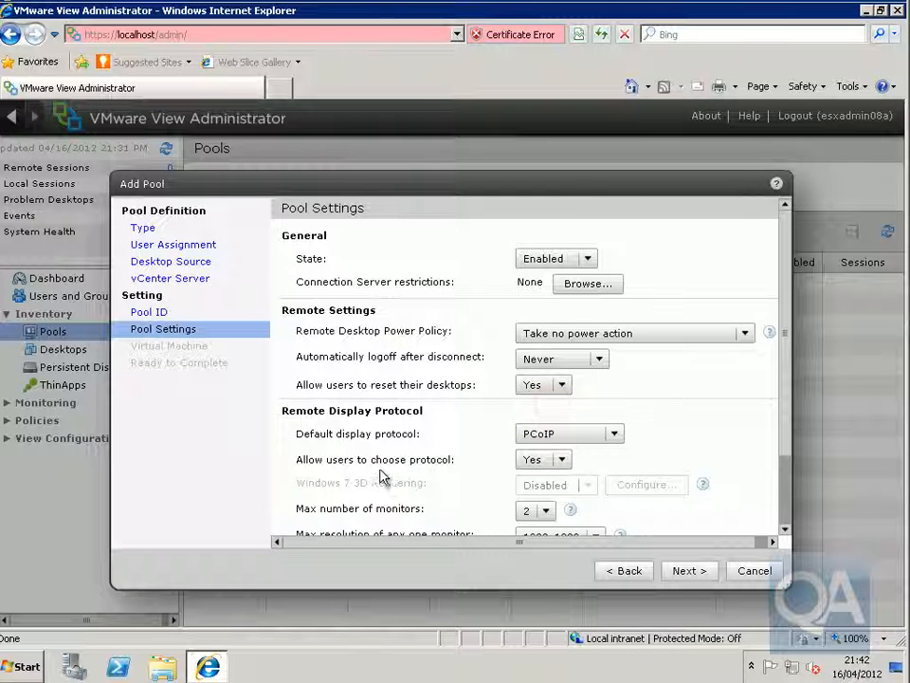
Step: Keep PCoIP as the default display protocol and 2 as the maximum number of monitors
{"action": "left_click", "coordinate": [614, 434]}
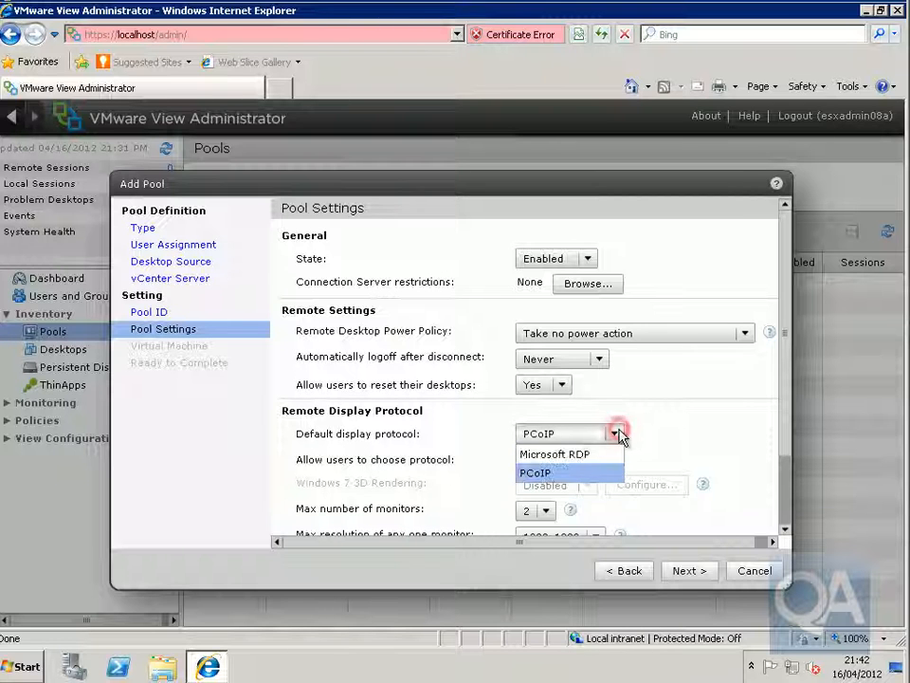
{"action": "left_click", "coordinate": [616, 435]}
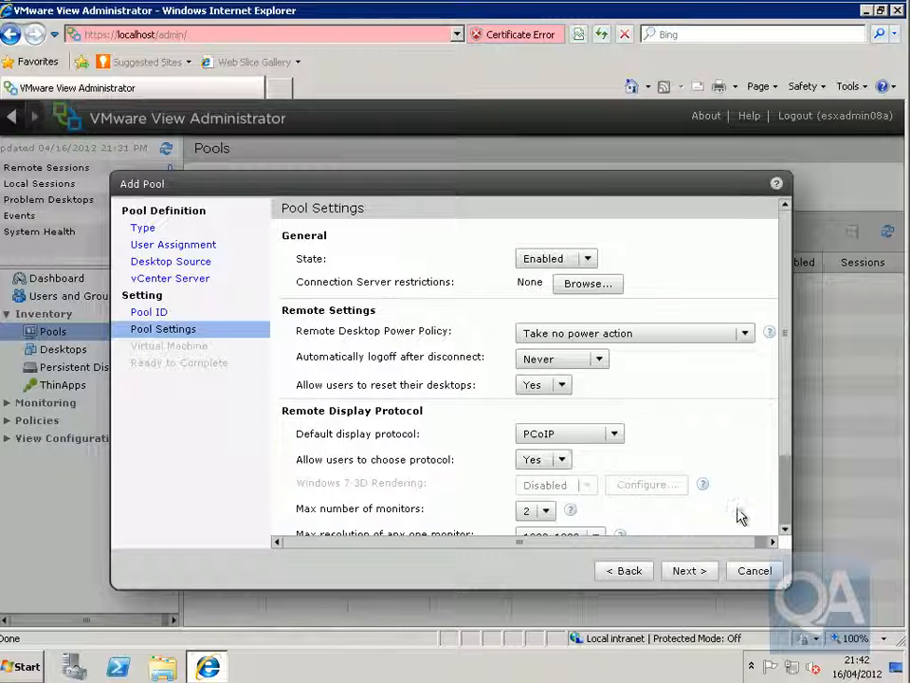
{"action": "left_click", "coordinate": [785, 529]}
{"action": "left_click", "coordinate": [786, 530]}
{"action": "left_click", "coordinate": [785, 529]}
{"action": "left_click", "coordinate": [785, 529]}
{"action": "left_click", "coordinate": [785, 529]}
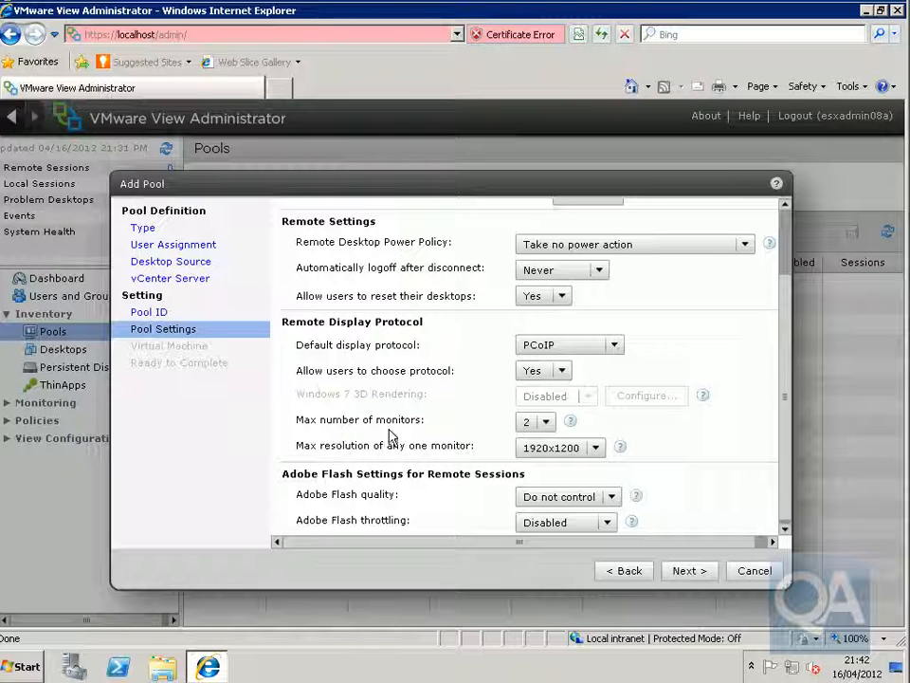
{"action": "left_click", "coordinate": [546, 422]}
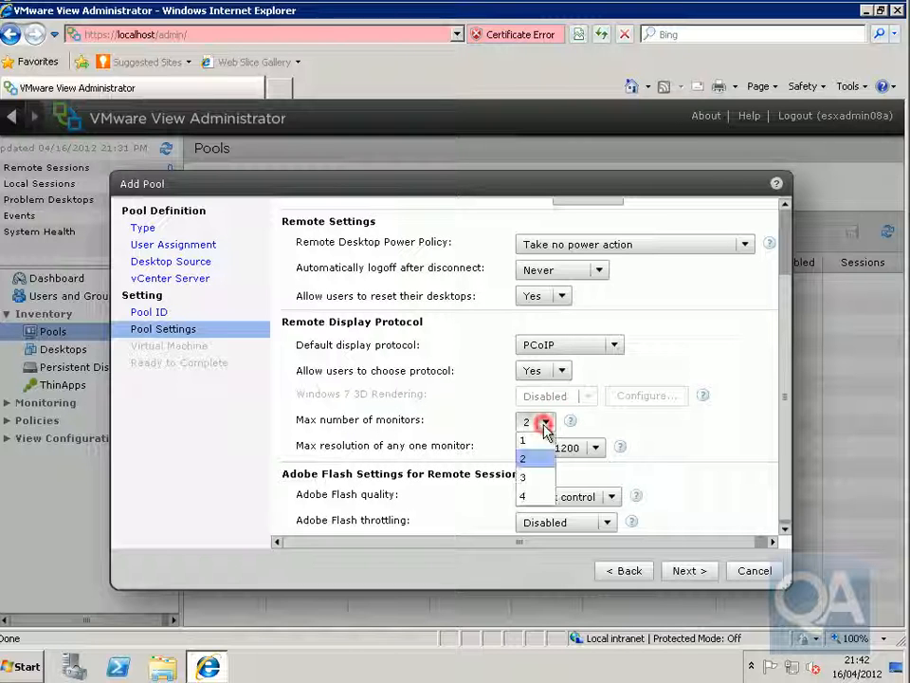
{"action": "left_click", "coordinate": [534, 462]}
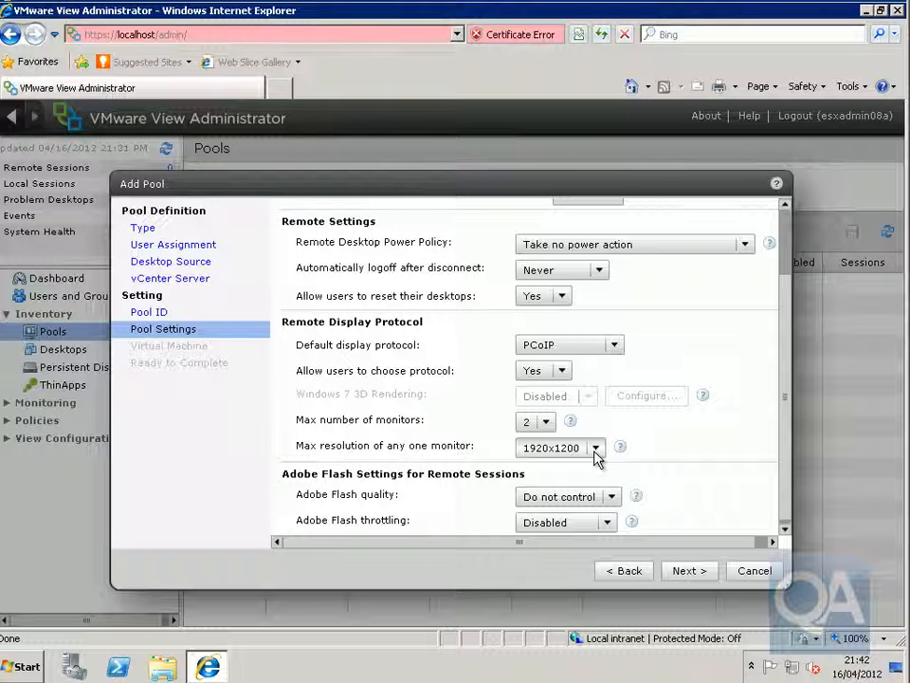
Step: Keep the Adobe Flash quality at Do not control and continue to the virtual machine selection
{"action": "left_click", "coordinate": [786, 533]}
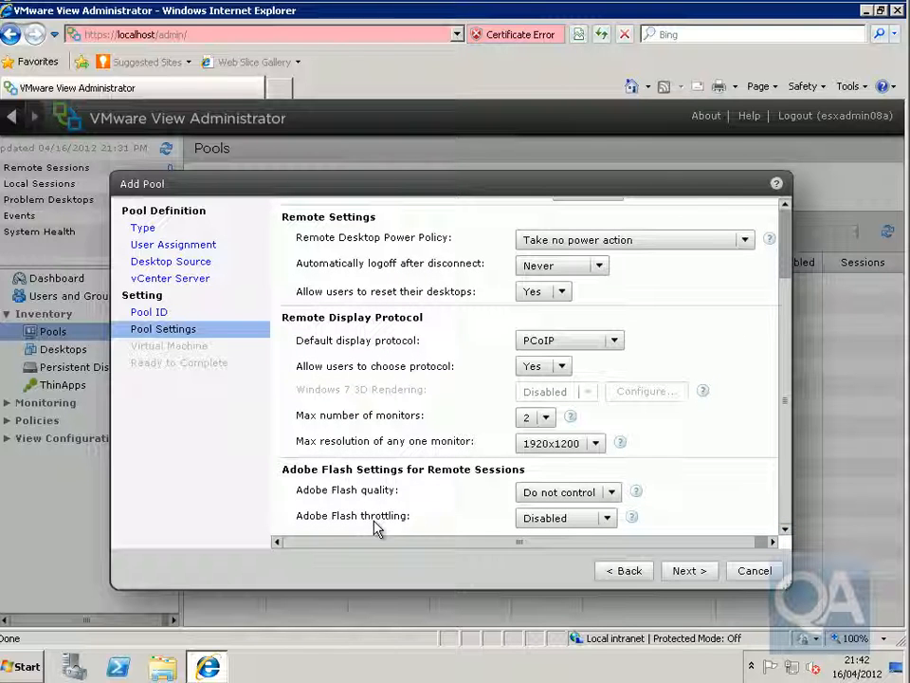
{"action": "left_click", "coordinate": [611, 492]}
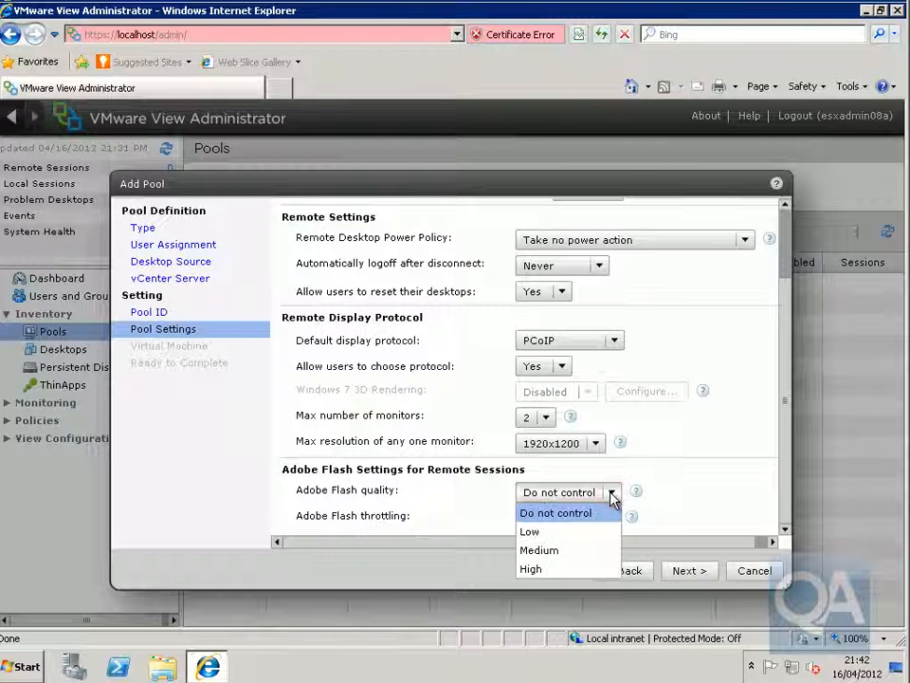
{"action": "left_click", "coordinate": [611, 492]}
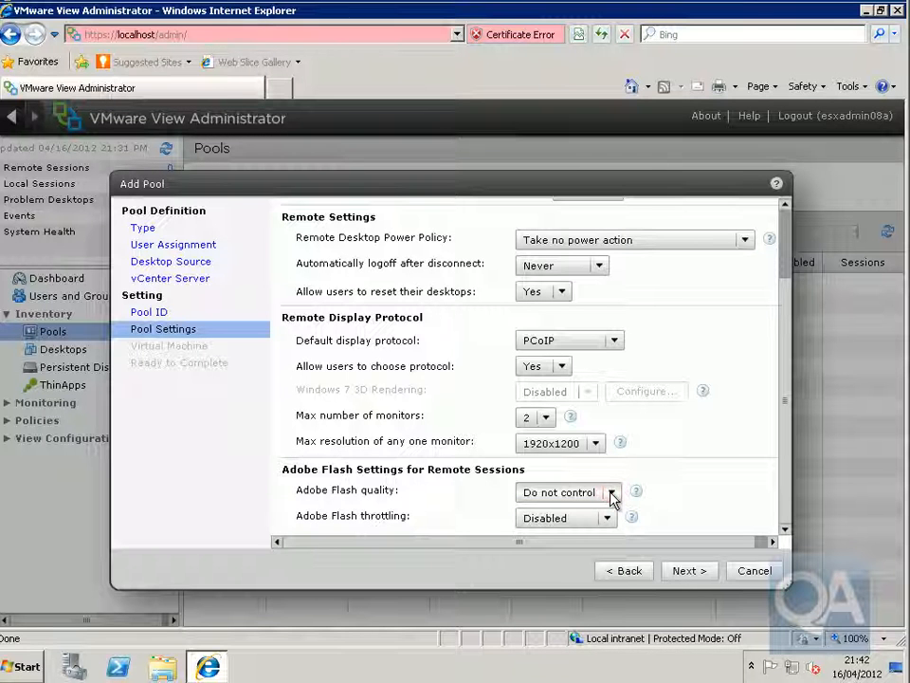
{"action": "left_click", "coordinate": [697, 575]}
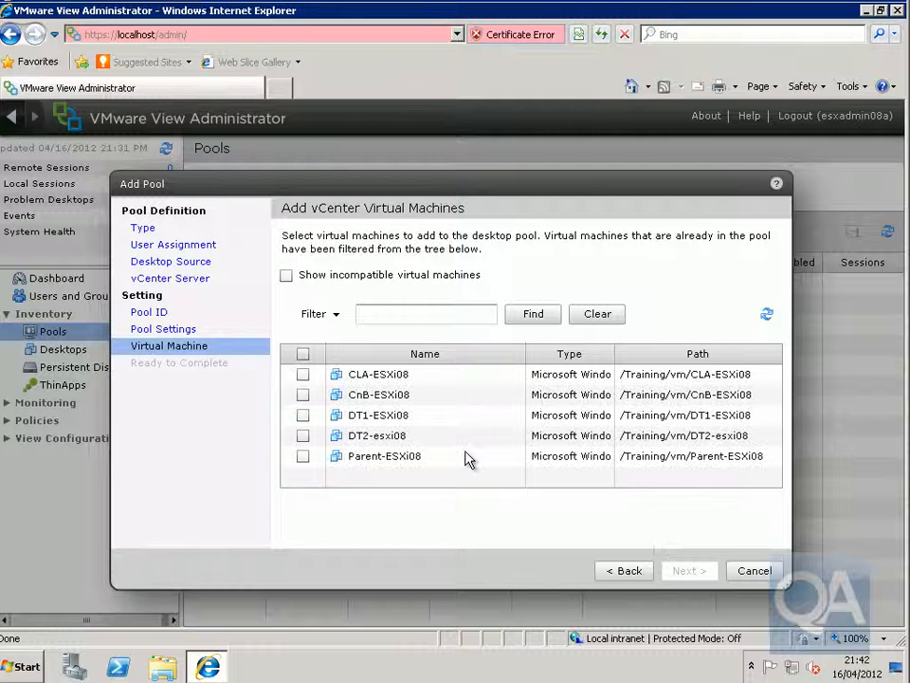
Step: Add the DT1-ESXi08 virtual machine to the pool, review the summary and finish creating the pool
{"action": "left_click", "coordinate": [302, 415]}
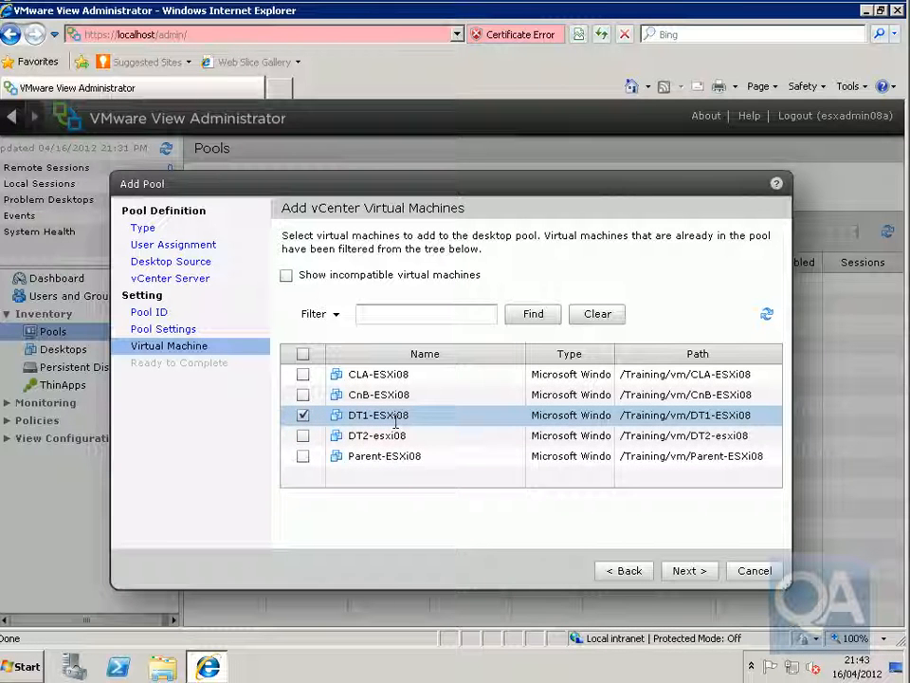
{"action": "left_click", "coordinate": [677, 571]}
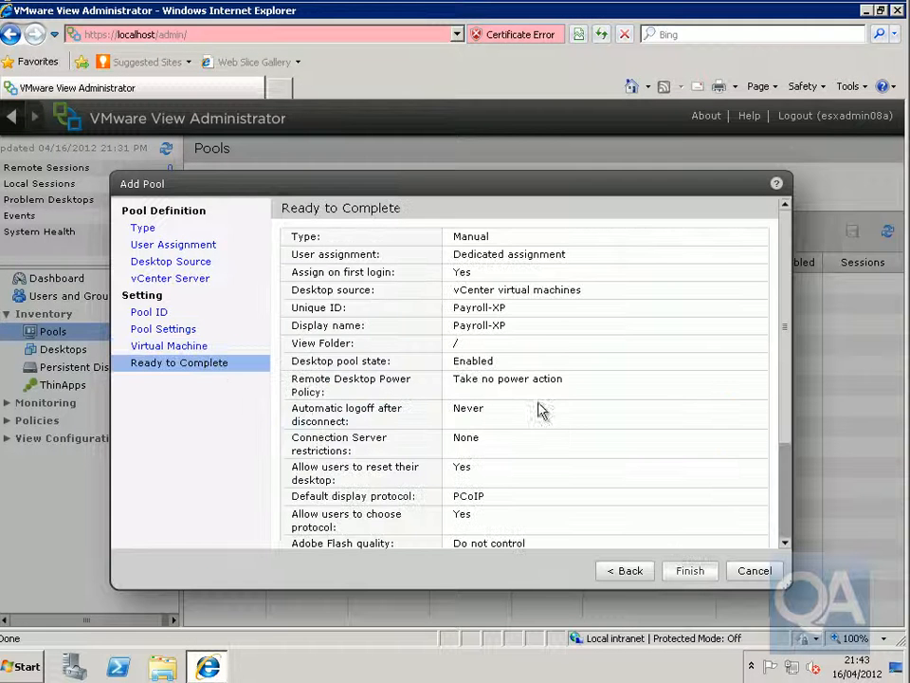
{"action": "left_click_drag", "start_coordinate": [784, 432], "coordinate": [790, 534]}
{"action": "left_click", "coordinate": [702, 573]}
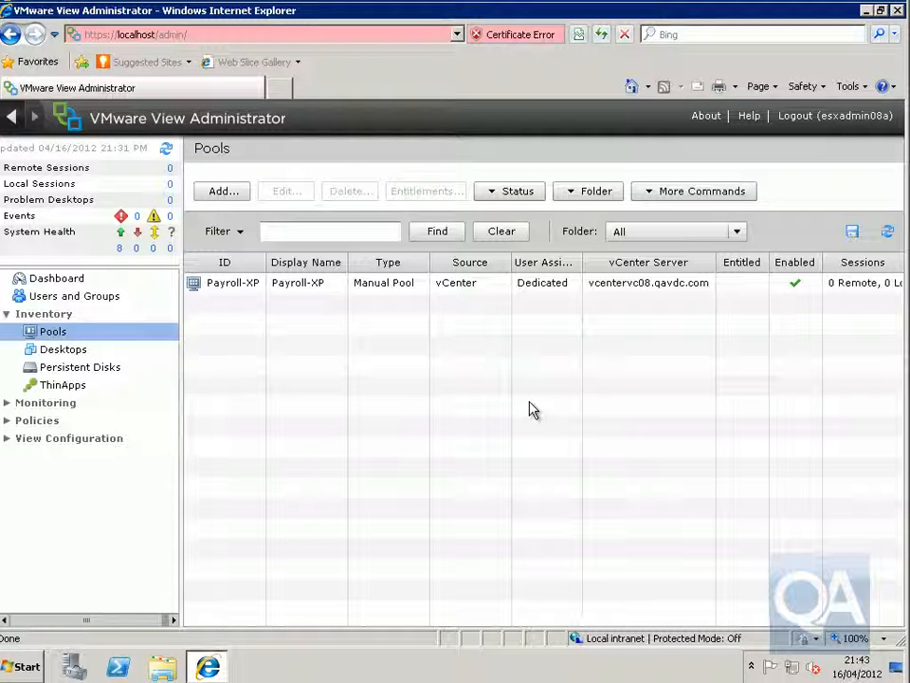
Step: Start a second manual pool with dedicated automatic assignment, using vCenter virtual machines from the vcentervc08.qavdc.com server
{"action": "left_click", "coordinate": [224, 197]}
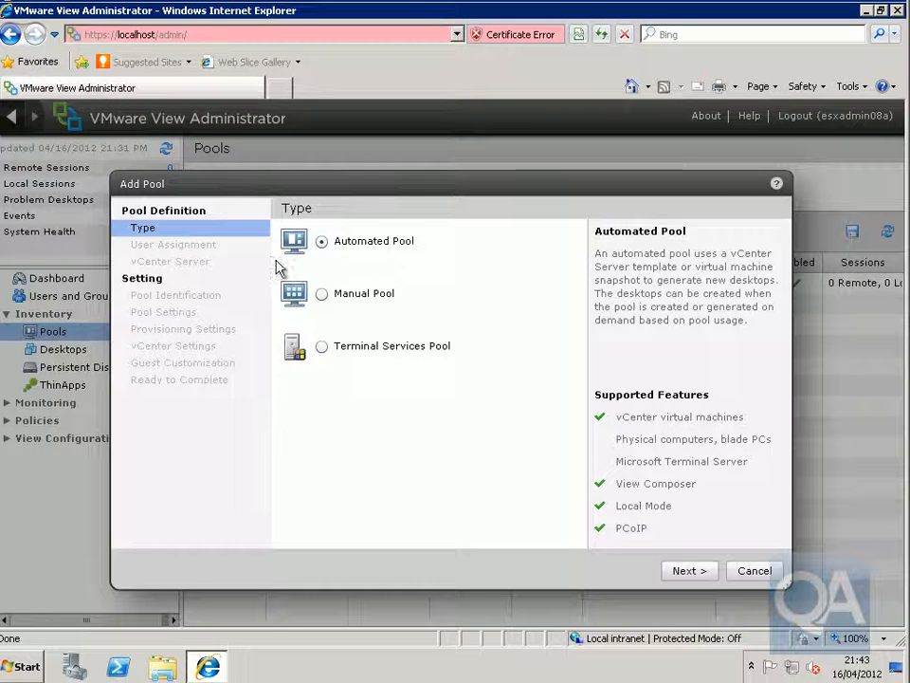
{"action": "left_click", "coordinate": [322, 294]}
{"action": "left_click", "coordinate": [698, 572]}
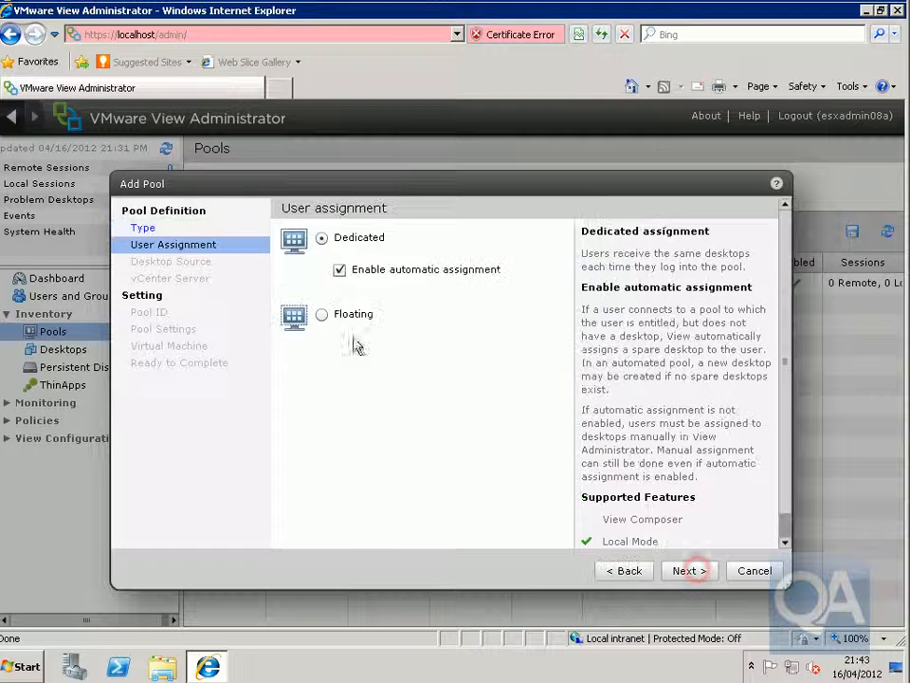
{"action": "left_click", "coordinate": [693, 572]}
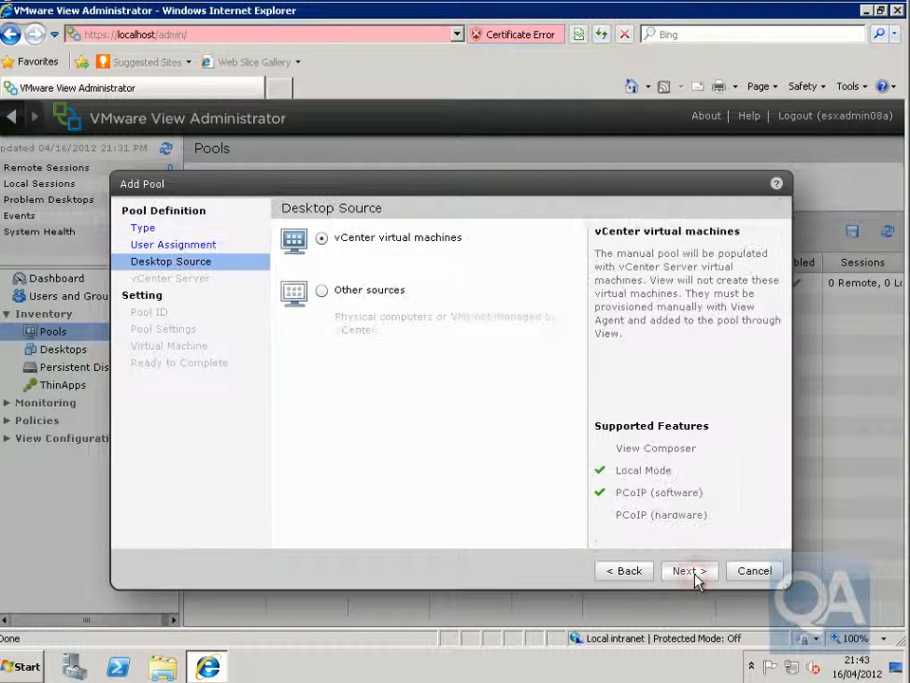
{"action": "left_click", "coordinate": [691, 572]}
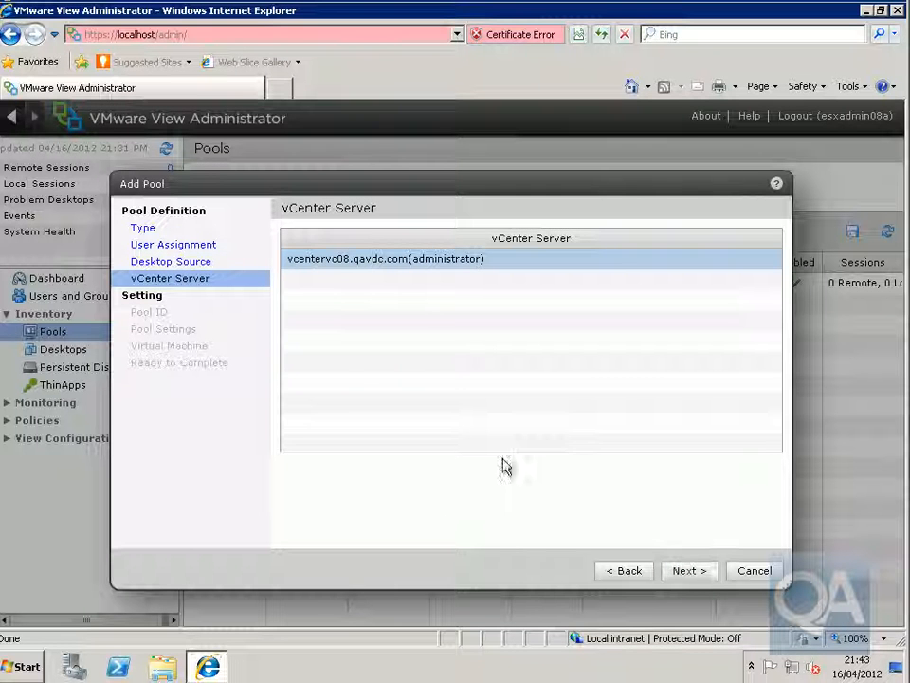
{"action": "left_click", "coordinate": [677, 574]}
Step: Set both the pool ID and the display name to Marketing-XP
{"action": "left_click", "coordinate": [405, 237]}
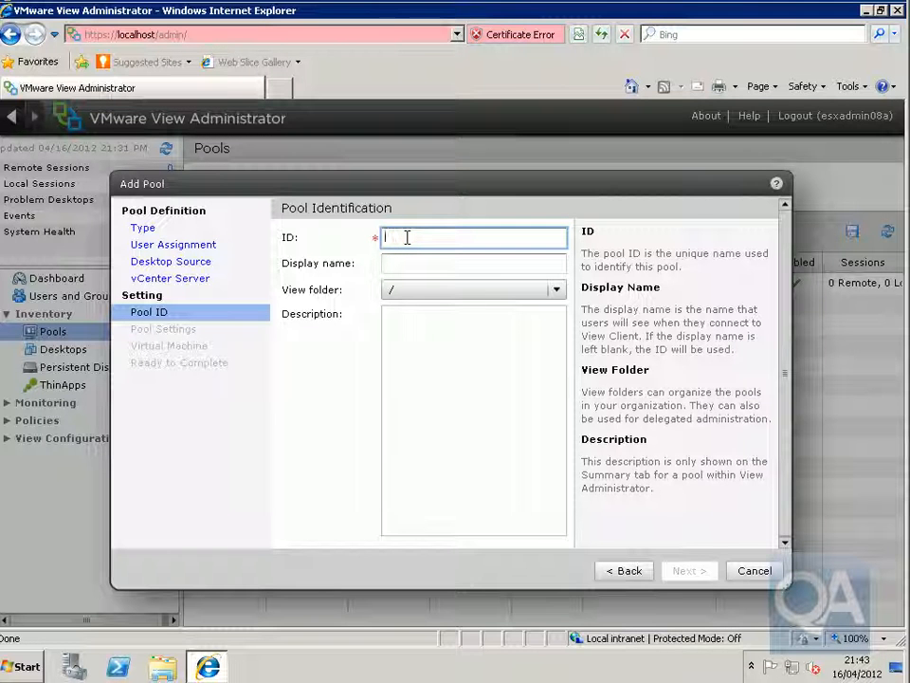
{"action": "type", "text": "Marketing-XP"}
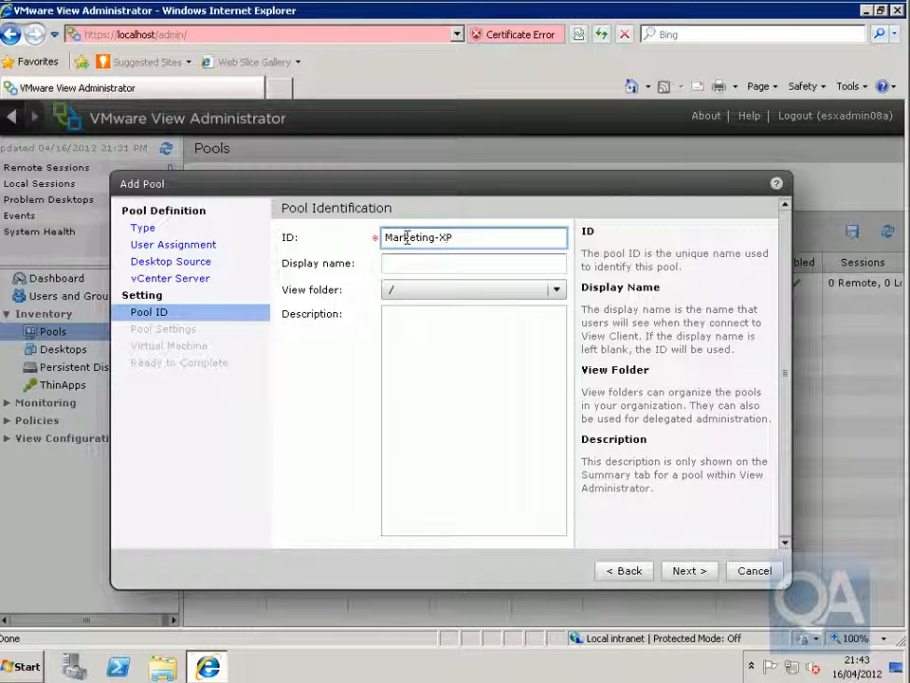
{"action": "double_click", "coordinate": [461, 239]}
{"action": "key", "text": "ctrl+c"}
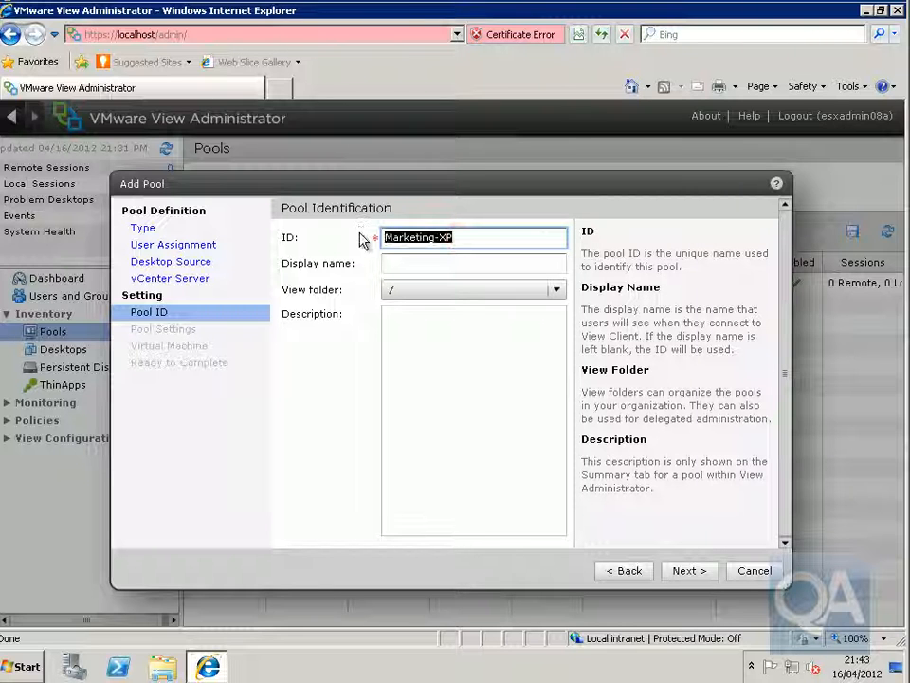
{"action": "left_click", "coordinate": [432, 263]}
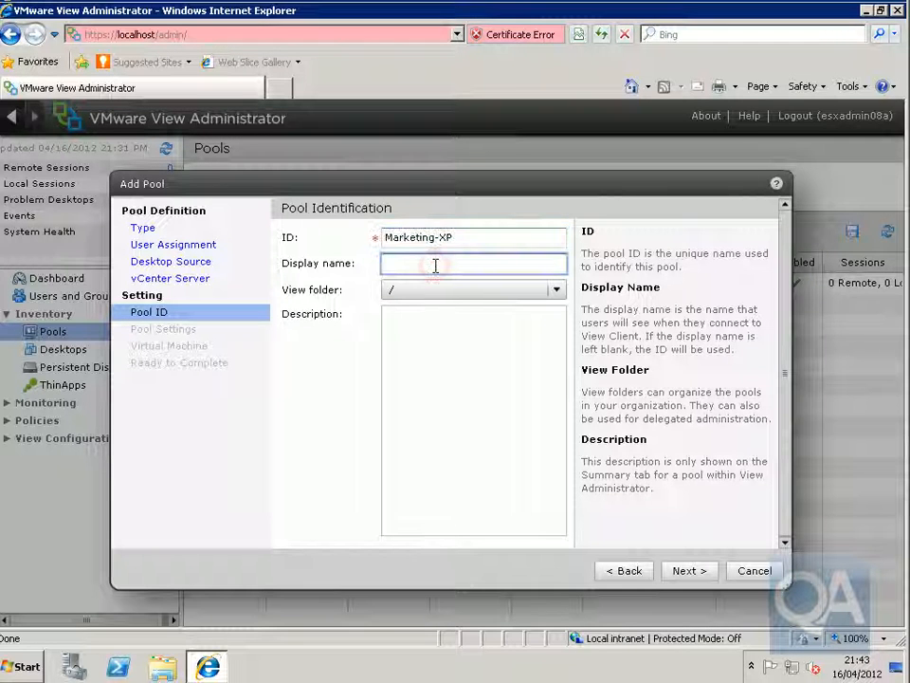
{"action": "key", "text": "ctrl+v"}
Step: Assign the pool to the Marketing Desktops folder, enter the description "Individual desktop" and continue to the pool settings
{"action": "left_click", "coordinate": [451, 293]}
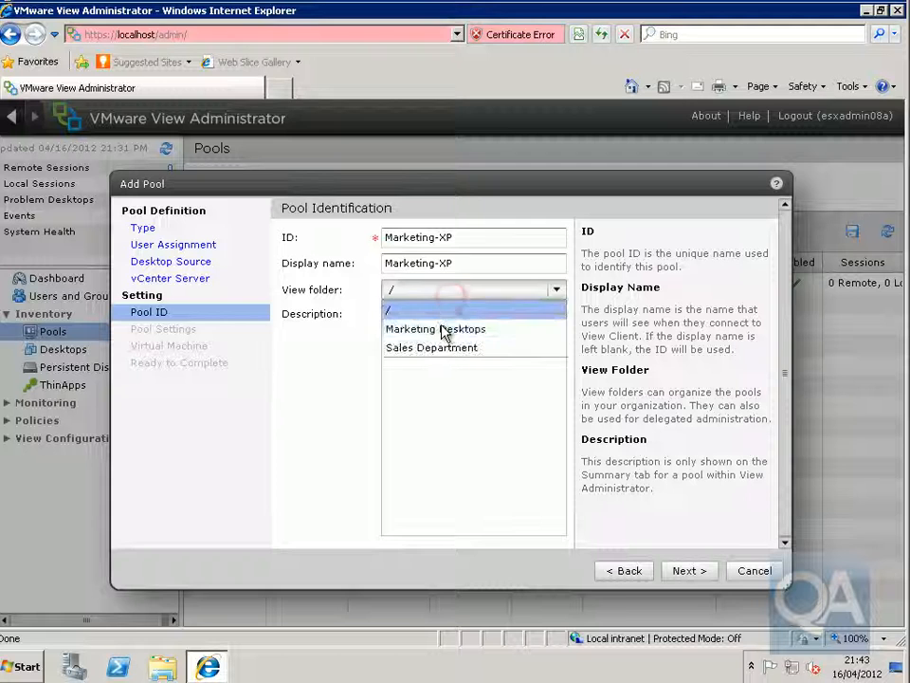
{"action": "left_click", "coordinate": [442, 328]}
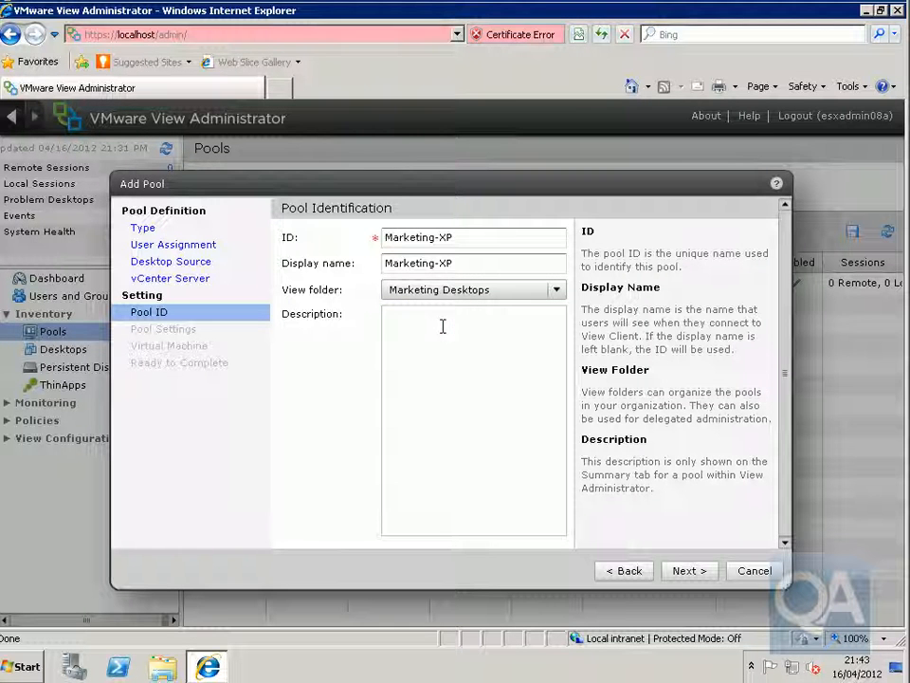
{"action": "left_click", "coordinate": [419, 315]}
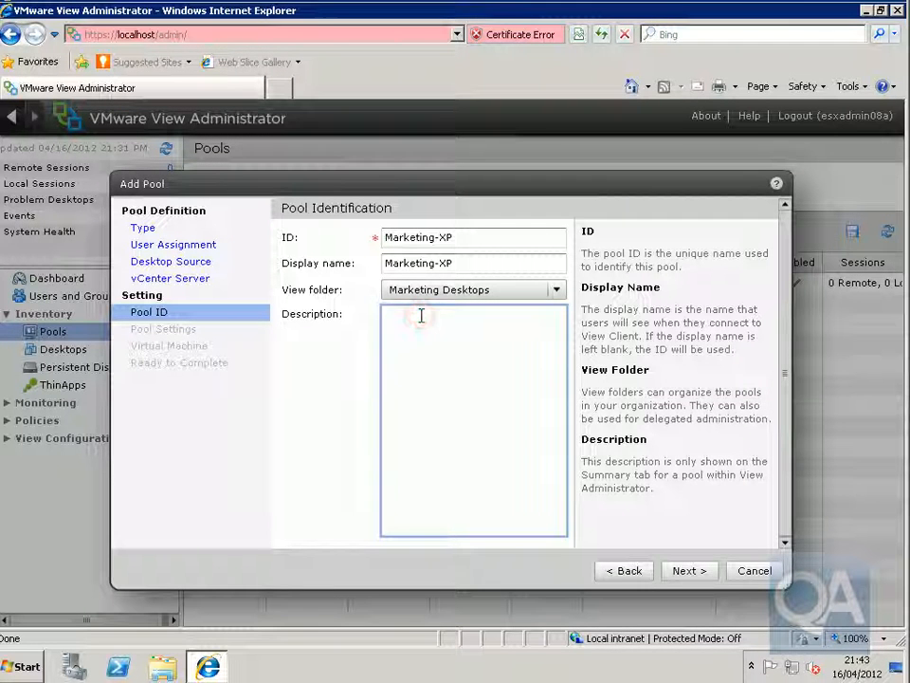
{"action": "type", "text": "Indiv"}
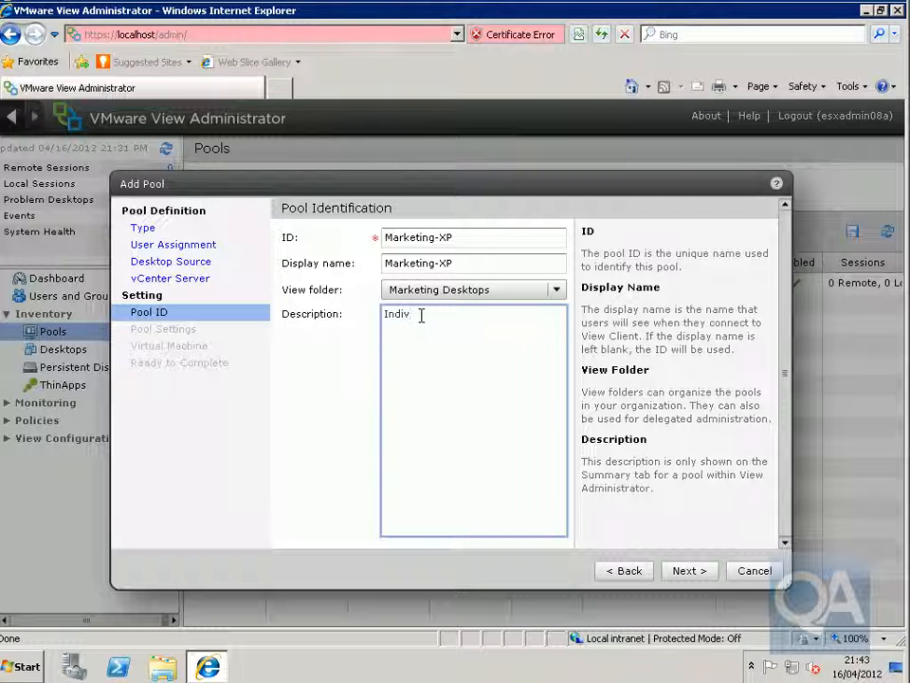
{"action": "type", "text": "idual desktop"}
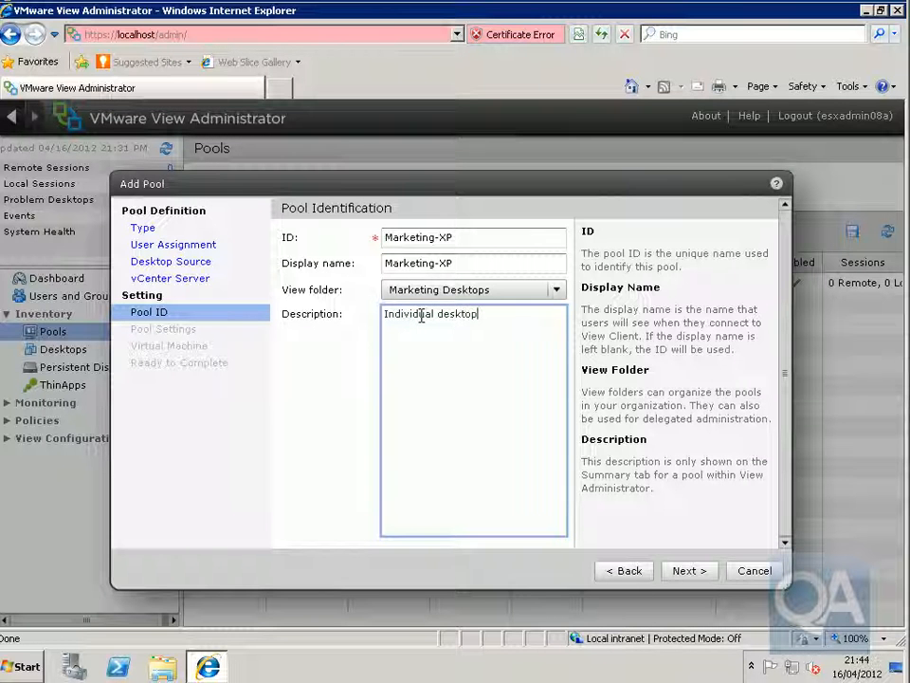
{"action": "left_click", "coordinate": [686, 572]}
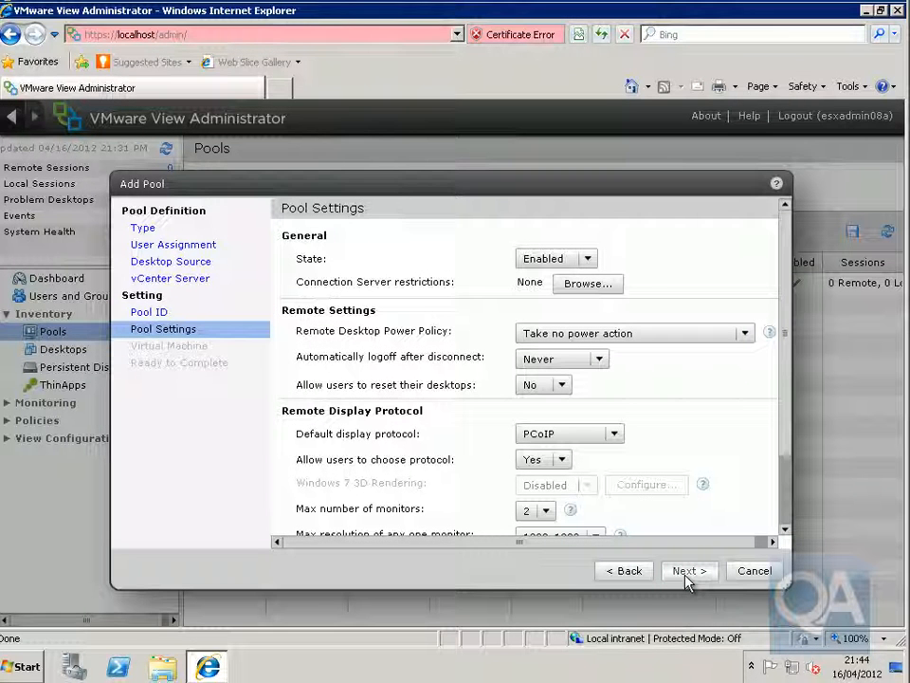
Step: Allow users to reset their desktops in the Marketing-XP pool and continue to the virtual machine selection
{"action": "left_click", "coordinate": [569, 381]}
{"action": "left_click", "coordinate": [553, 404]}
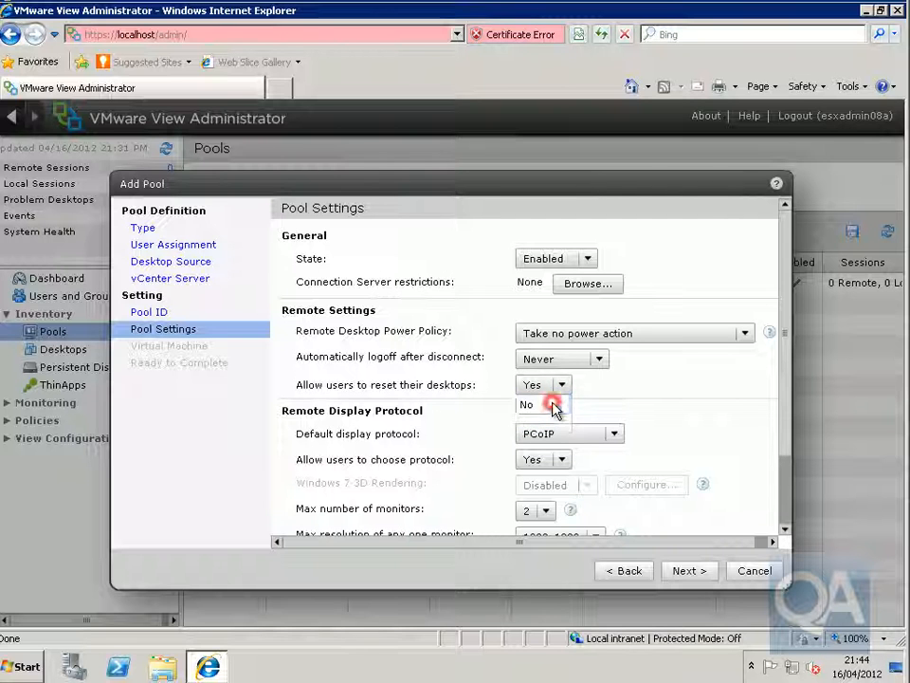
{"action": "left_click", "coordinate": [687, 571]}
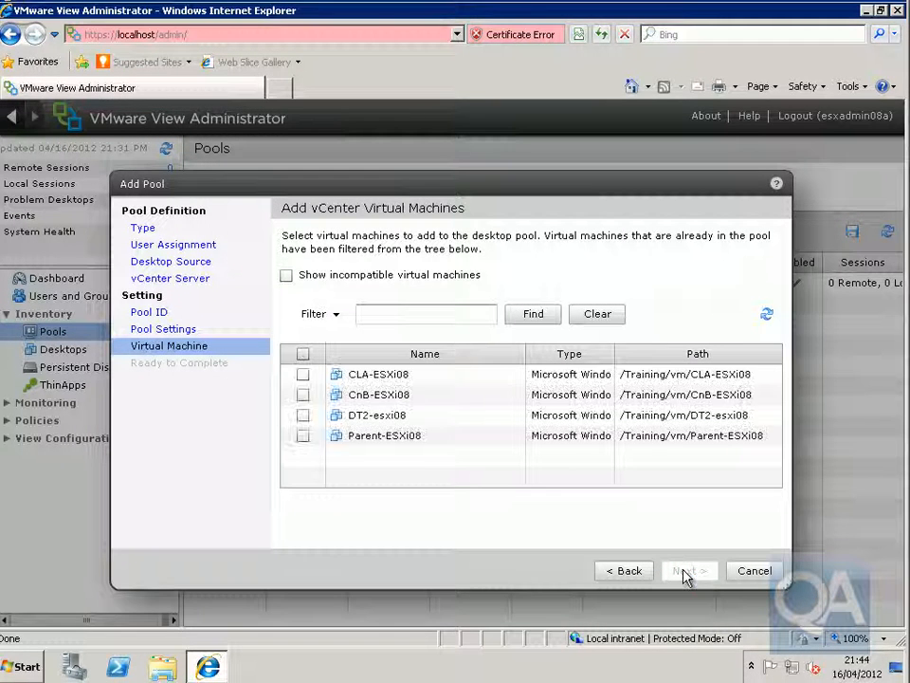
Step: Finish creating the pool with the DT2-esxi08 virtual machine and widen the ID column of the pool list
{"action": "left_click", "coordinate": [303, 417]}
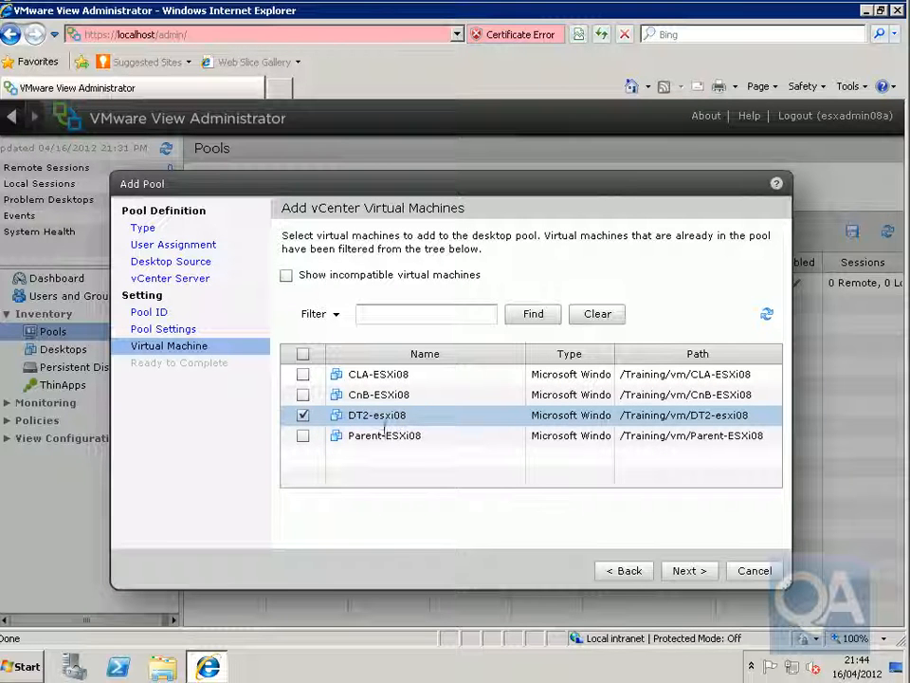
{"action": "left_click", "coordinate": [679, 572]}
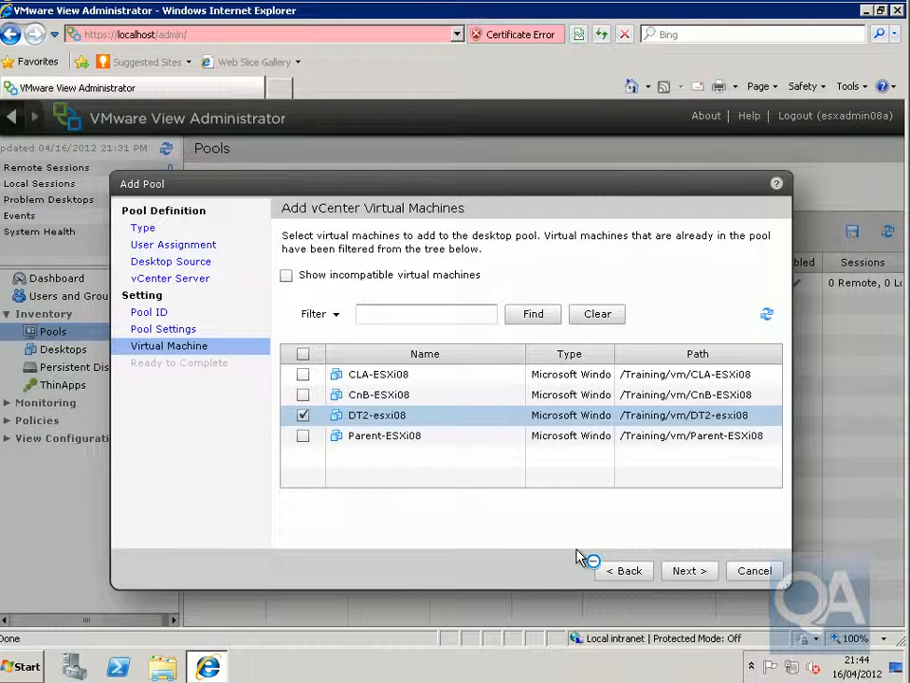
{"action": "left_click", "coordinate": [690, 572]}
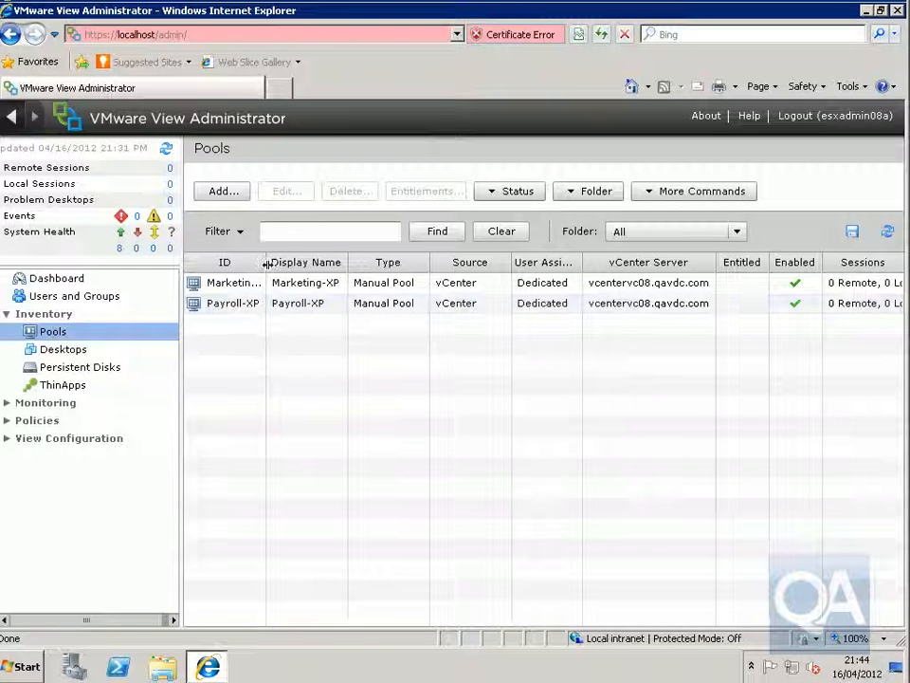
{"action": "left_click_drag", "start_coordinate": [266, 262], "coordinate": [291, 264]}
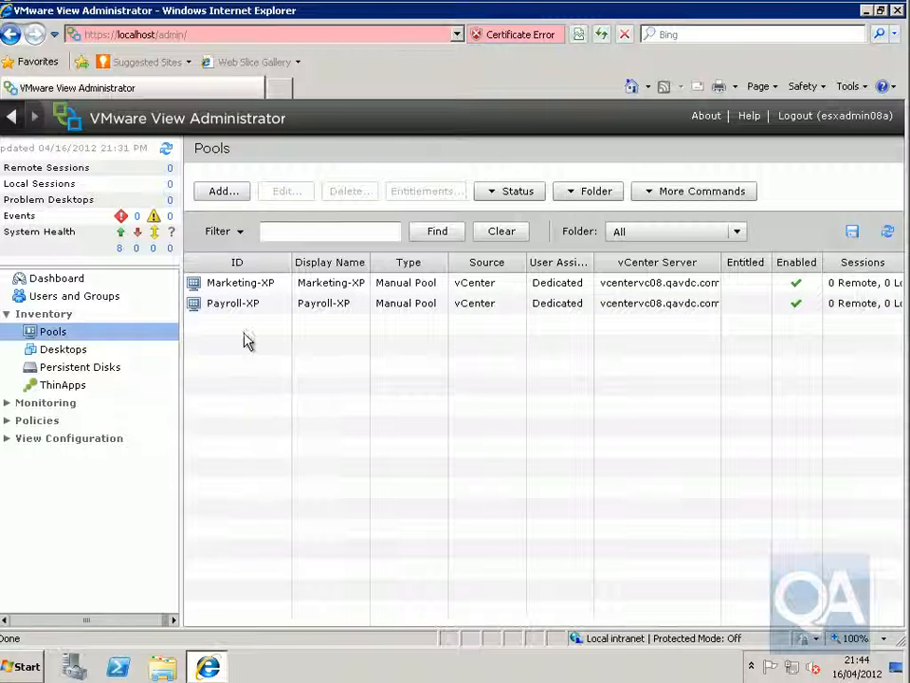
Step: In the Marketing-XP pool's entitlements, search the entire directory for groups only, with names starting with "view"
{"action": "left_click", "coordinate": [232, 285]}
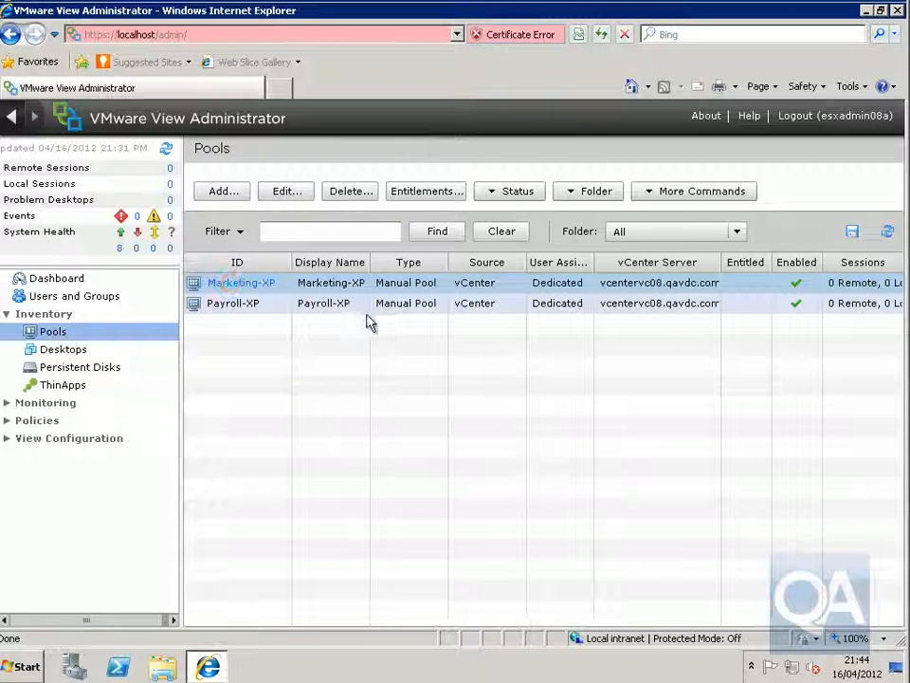
{"action": "left_click", "coordinate": [417, 193]}
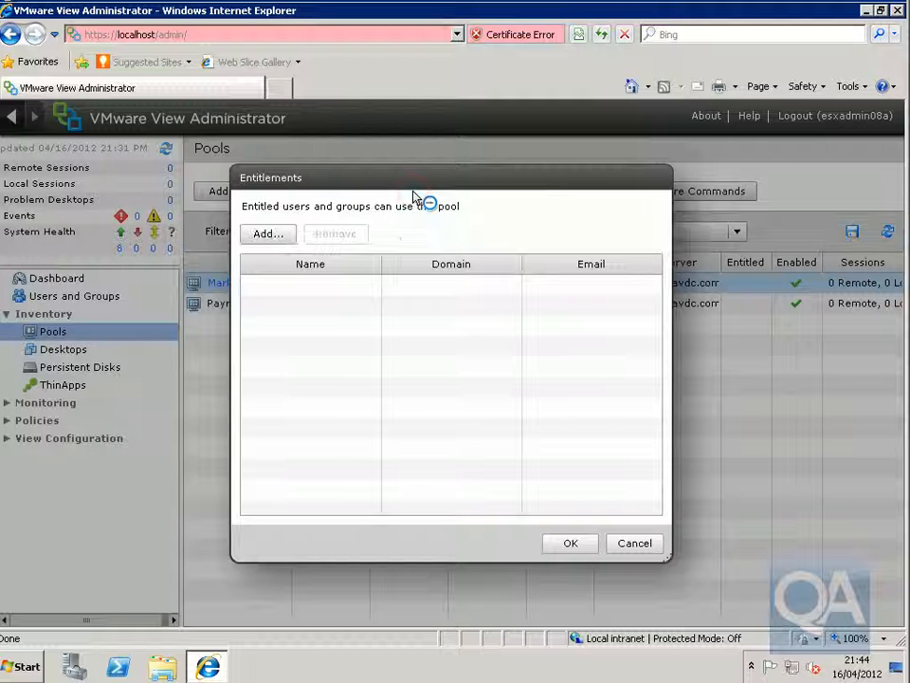
{"action": "left_click", "coordinate": [287, 240]}
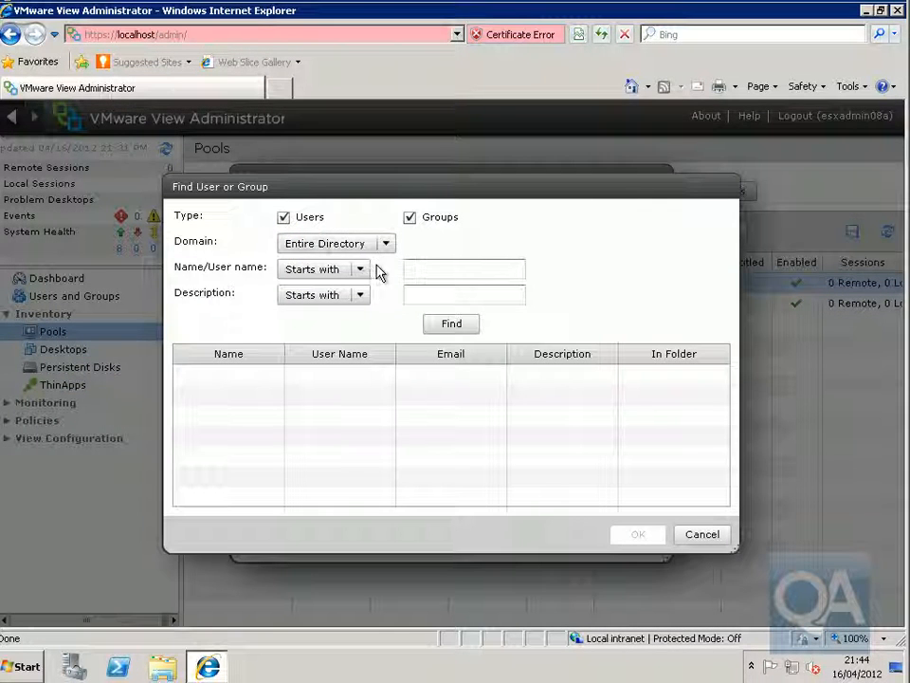
{"action": "left_click", "coordinate": [284, 218]}
{"action": "left_click", "coordinate": [420, 272]}
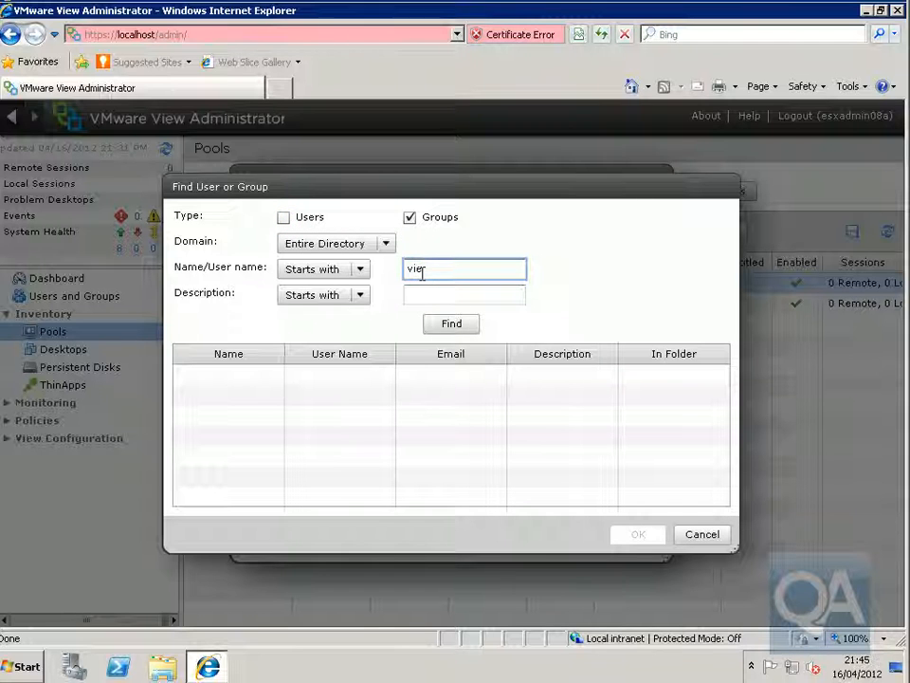
{"action": "left_click", "coordinate": [442, 330]}
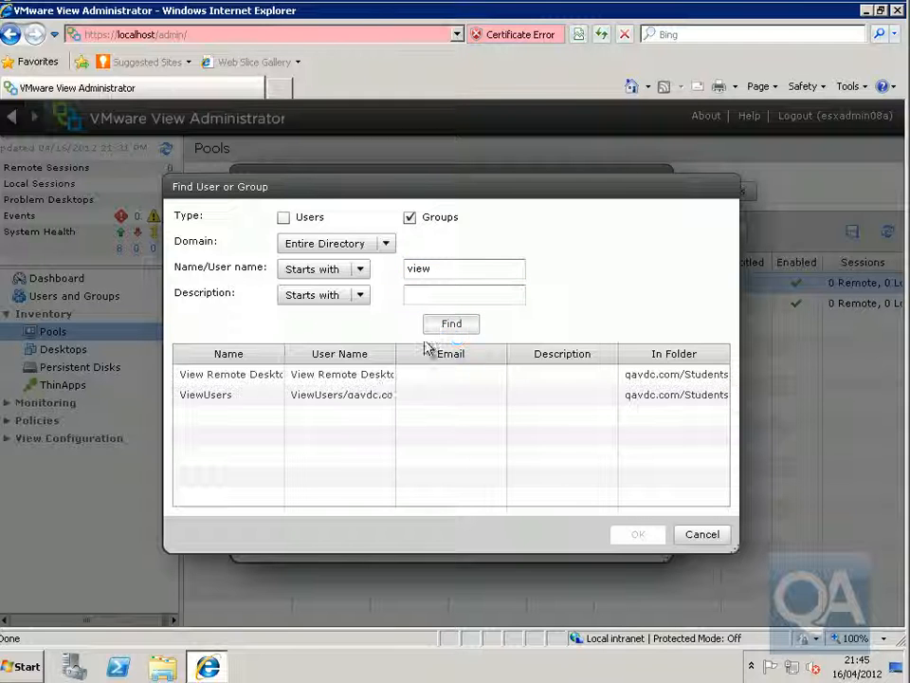
Step: Add the ViewUsers group and the View Remote Desktop group to the Marketing-XP entitlement list
{"action": "left_click", "coordinate": [230, 396]}
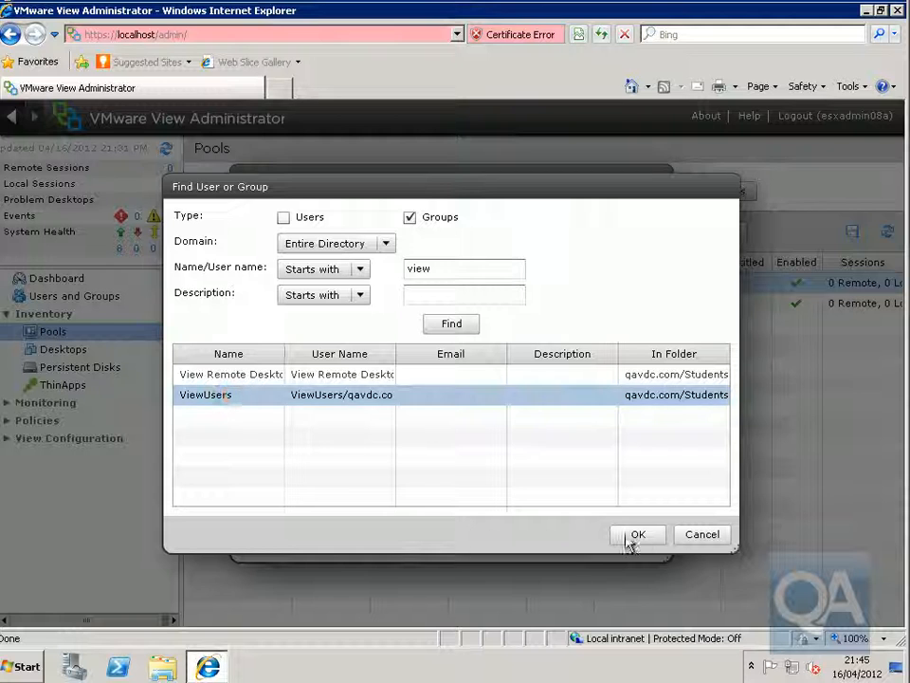
{"action": "left_click", "coordinate": [268, 382], "text": "ctrl"}
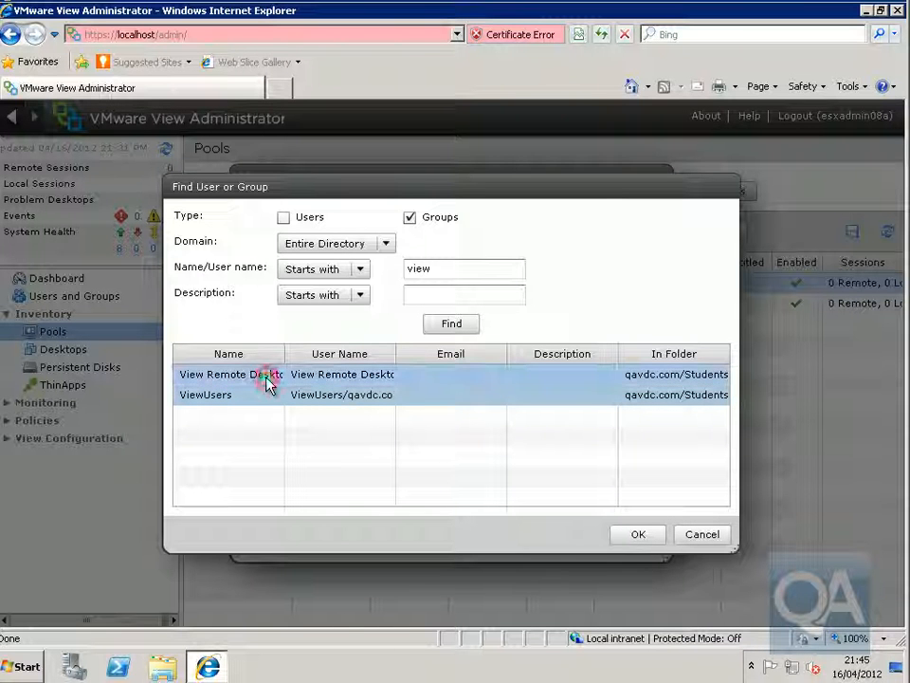
{"action": "left_click", "coordinate": [638, 536]}
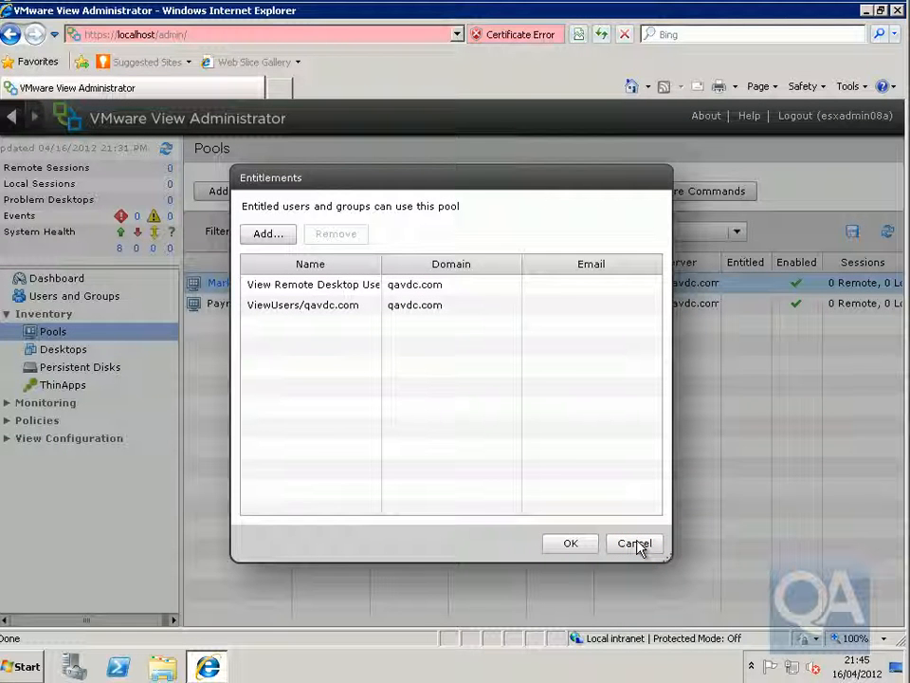
Step: Save the Marketing-XP pool's entitlement list with the two added groups
{"action": "left_click", "coordinate": [583, 543]}
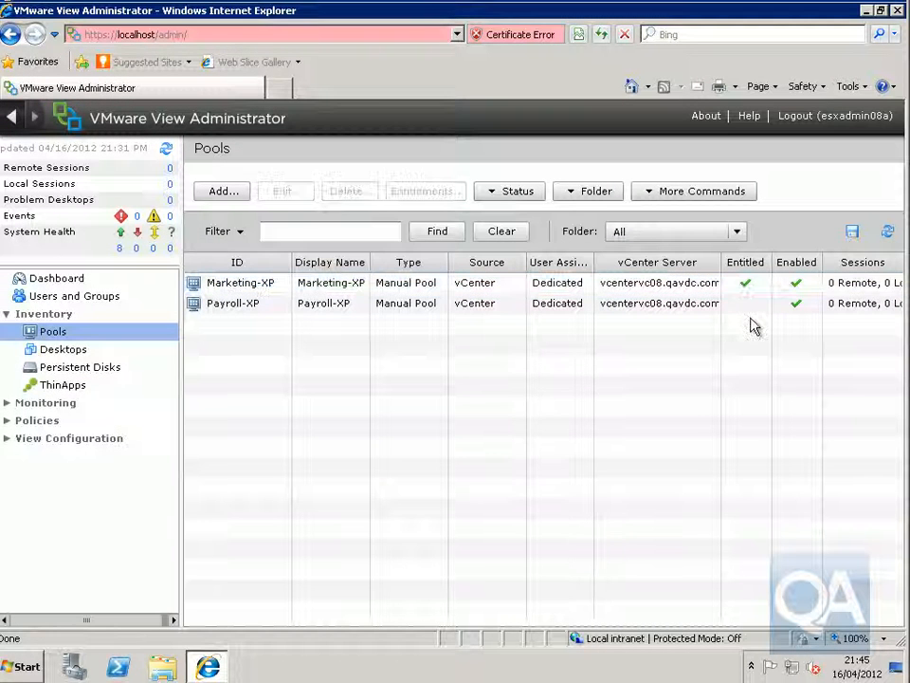
Step: In the Payroll-XP pool's entitlements, search the entire directory for groups only, with names starting with "view"
{"action": "left_click", "coordinate": [252, 306]}
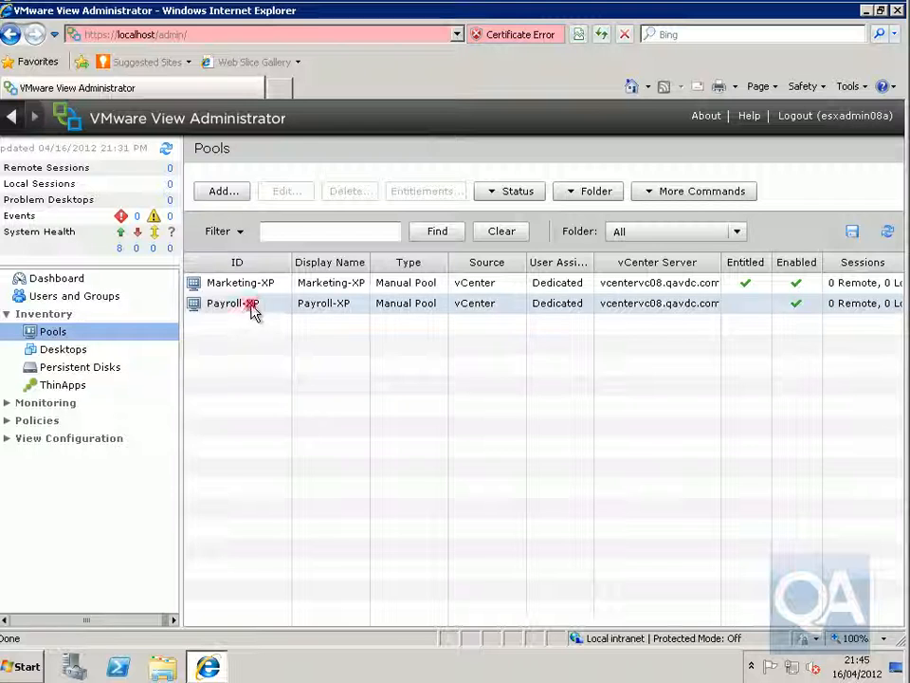
{"action": "left_click", "coordinate": [432, 194]}
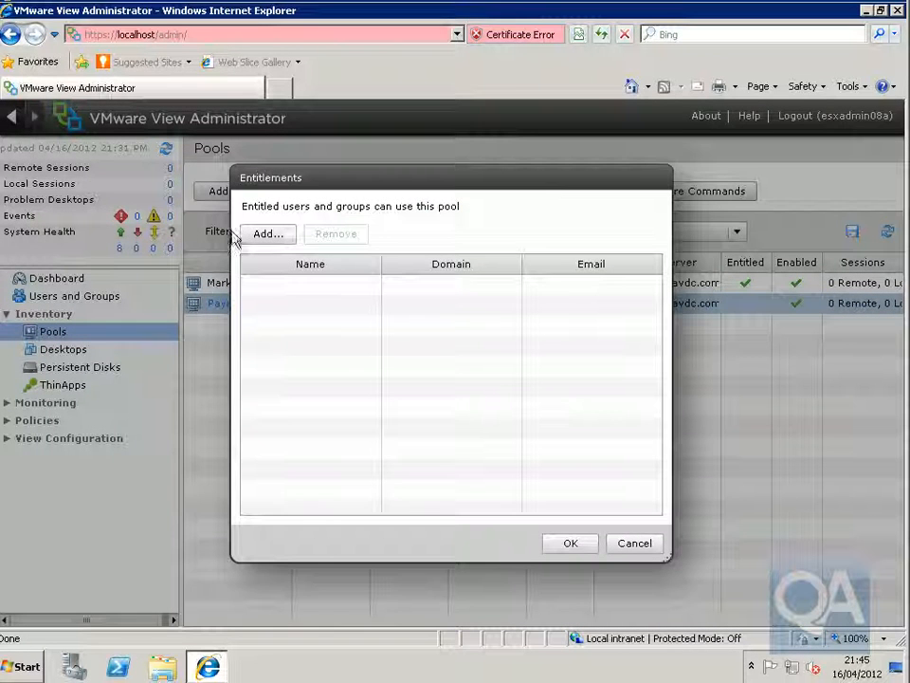
{"action": "left_click", "coordinate": [254, 234]}
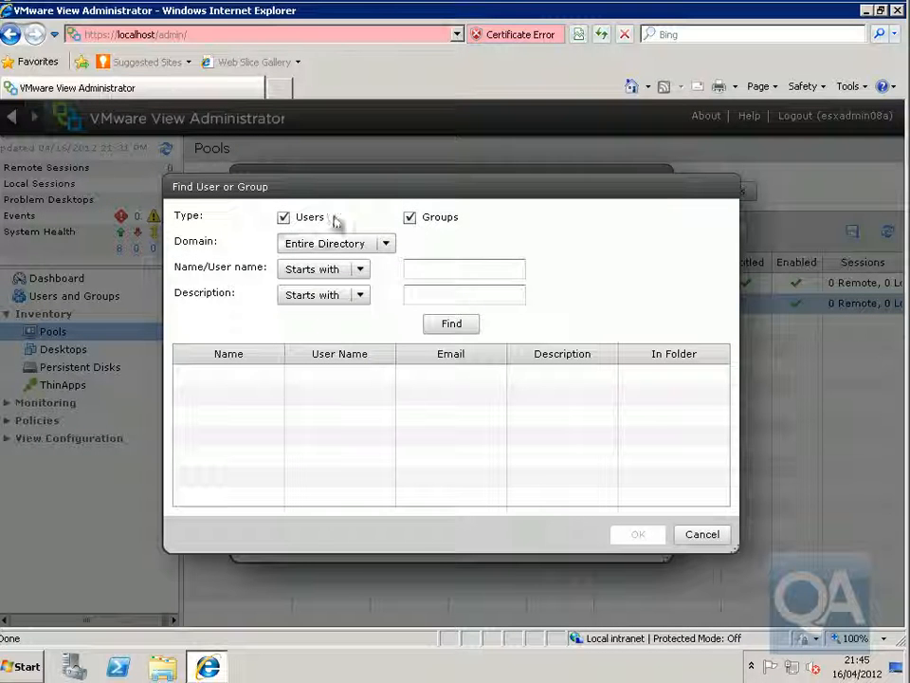
{"action": "left_click", "coordinate": [284, 217]}
{"action": "left_click", "coordinate": [423, 271]}
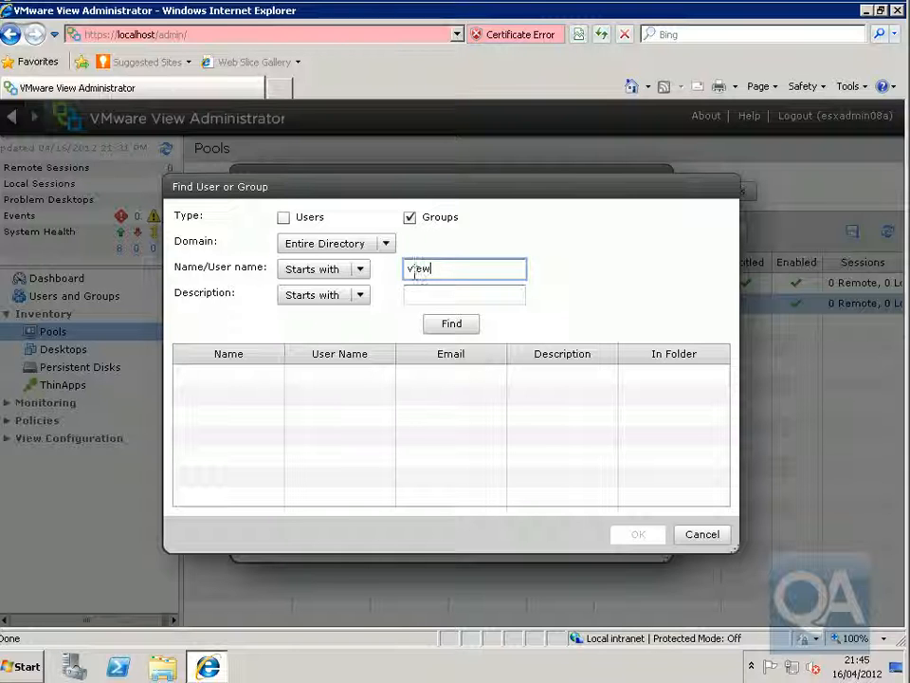
{"action": "left_click", "coordinate": [448, 325]}
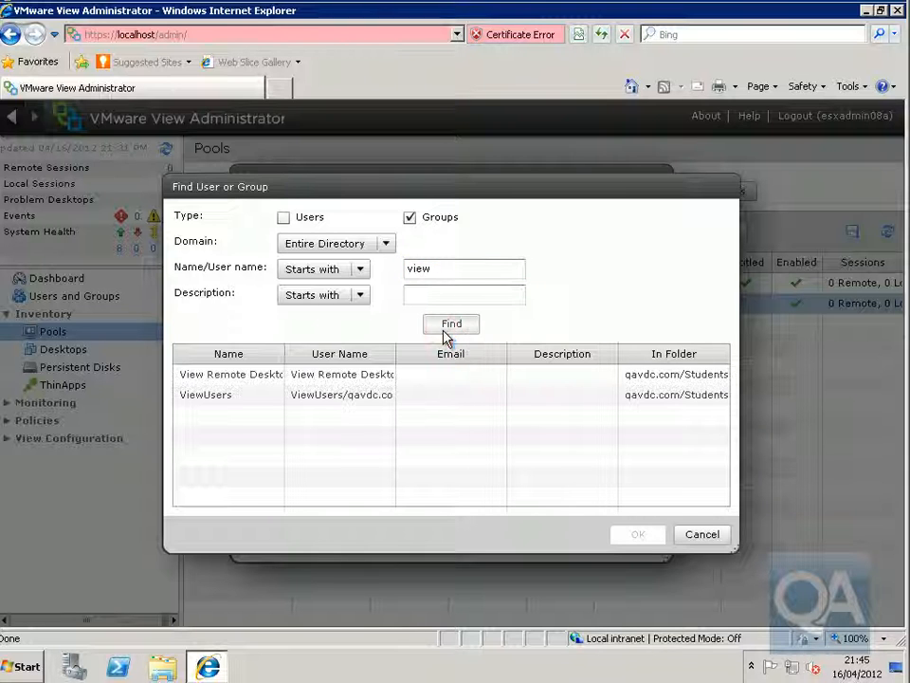
Step: Add the View Remote Desktop group and the ViewUsers group to the Payroll-XP pool's entitlements and save them
{"action": "left_click", "coordinate": [368, 377]}
{"action": "left_click", "coordinate": [360, 398]}
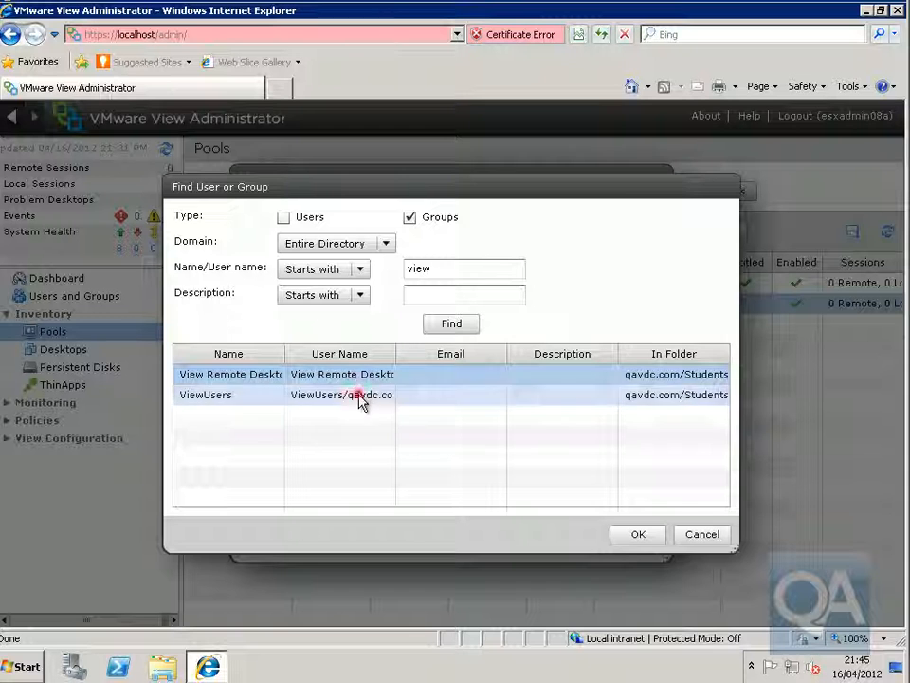
{"action": "left_click", "coordinate": [639, 537]}
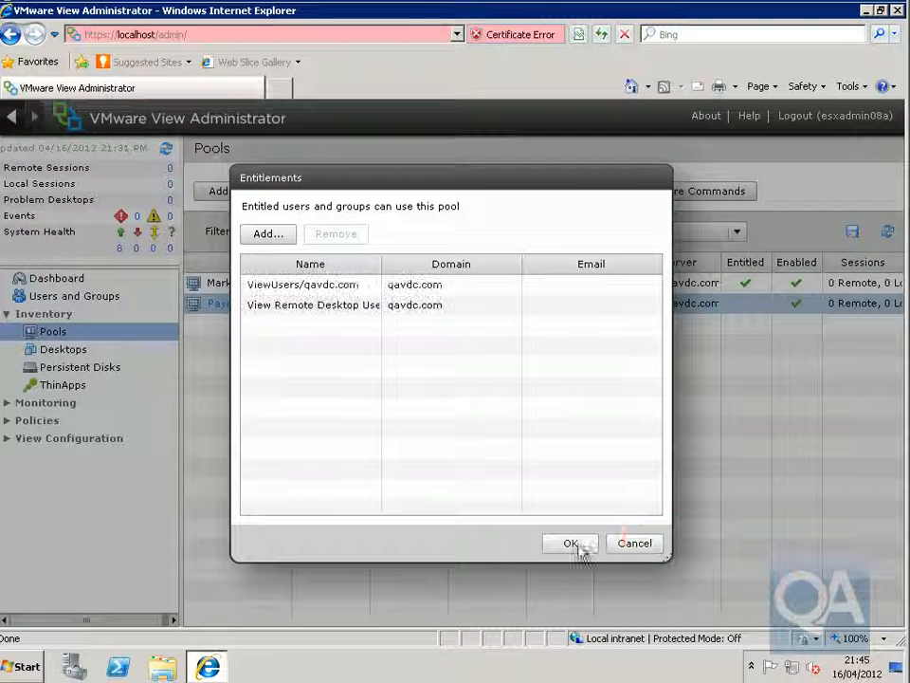
{"action": "left_click", "coordinate": [577, 546]}
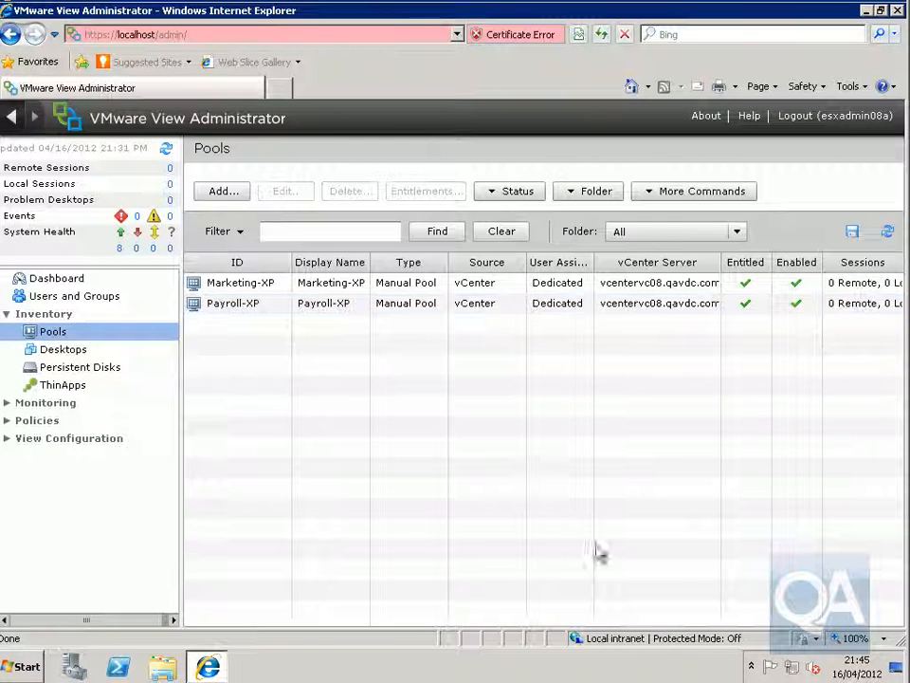